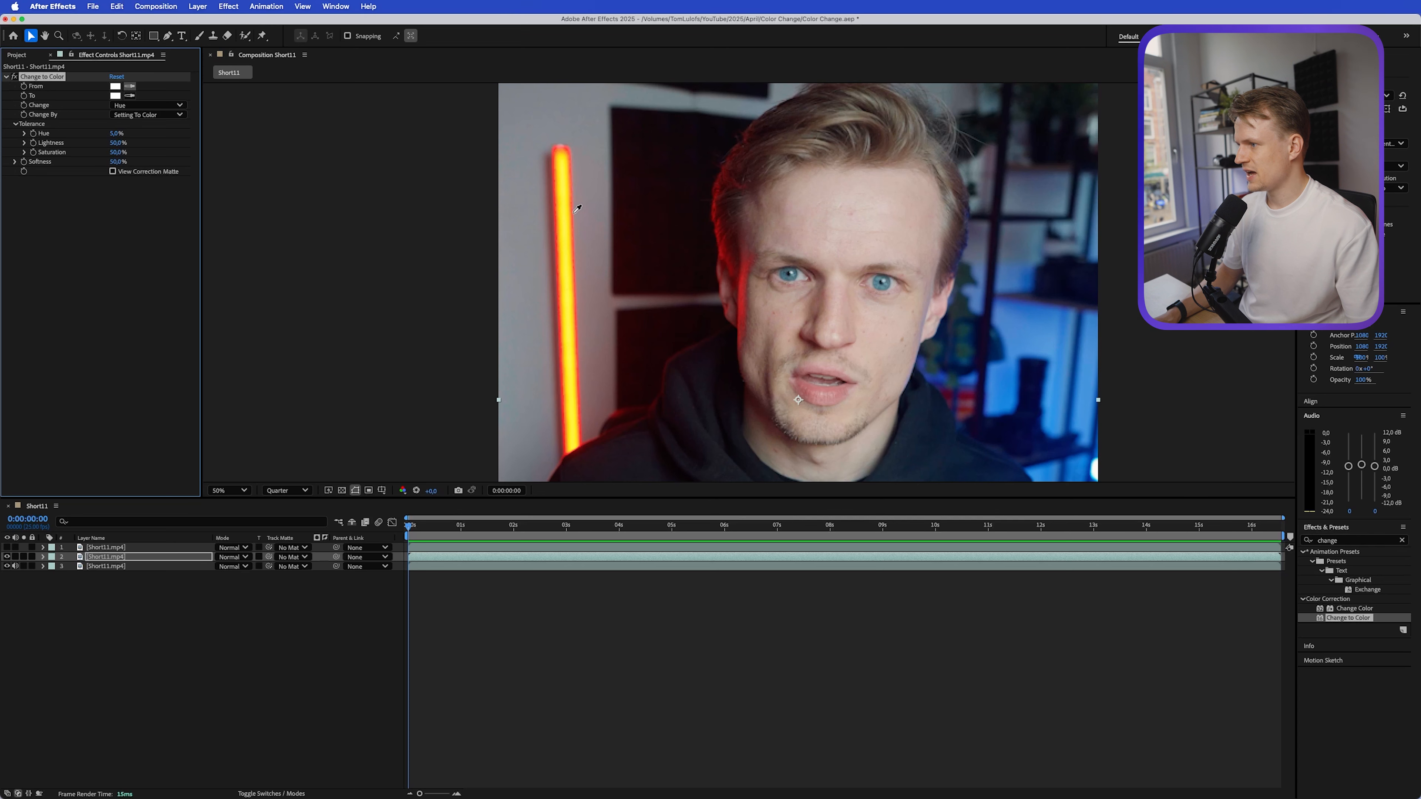
# Sample the orange light tube as the Change to Color source and raise the hue tolerance to 20.5%, checking the correction matte.
pyautogui.click(558, 214)
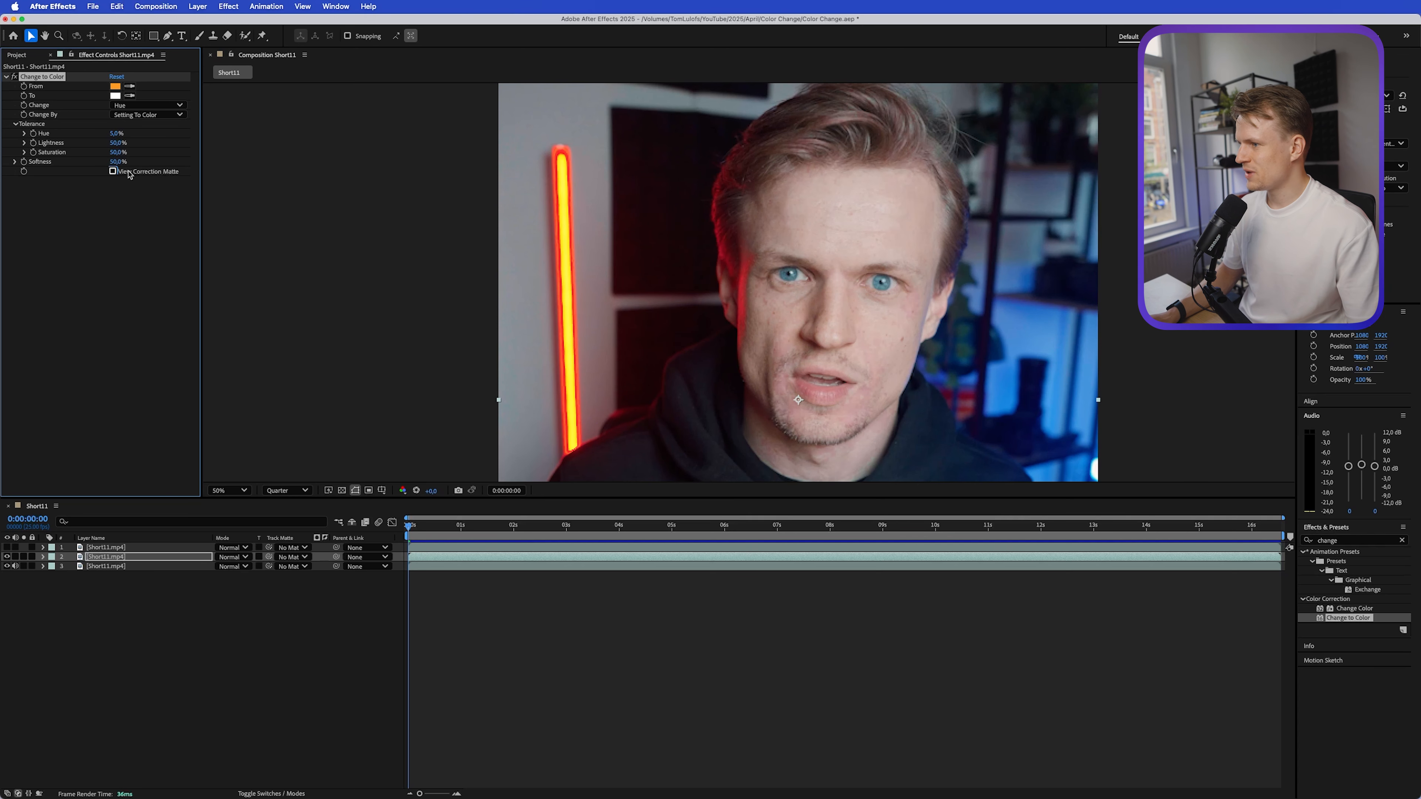
pyautogui.click(113, 172)
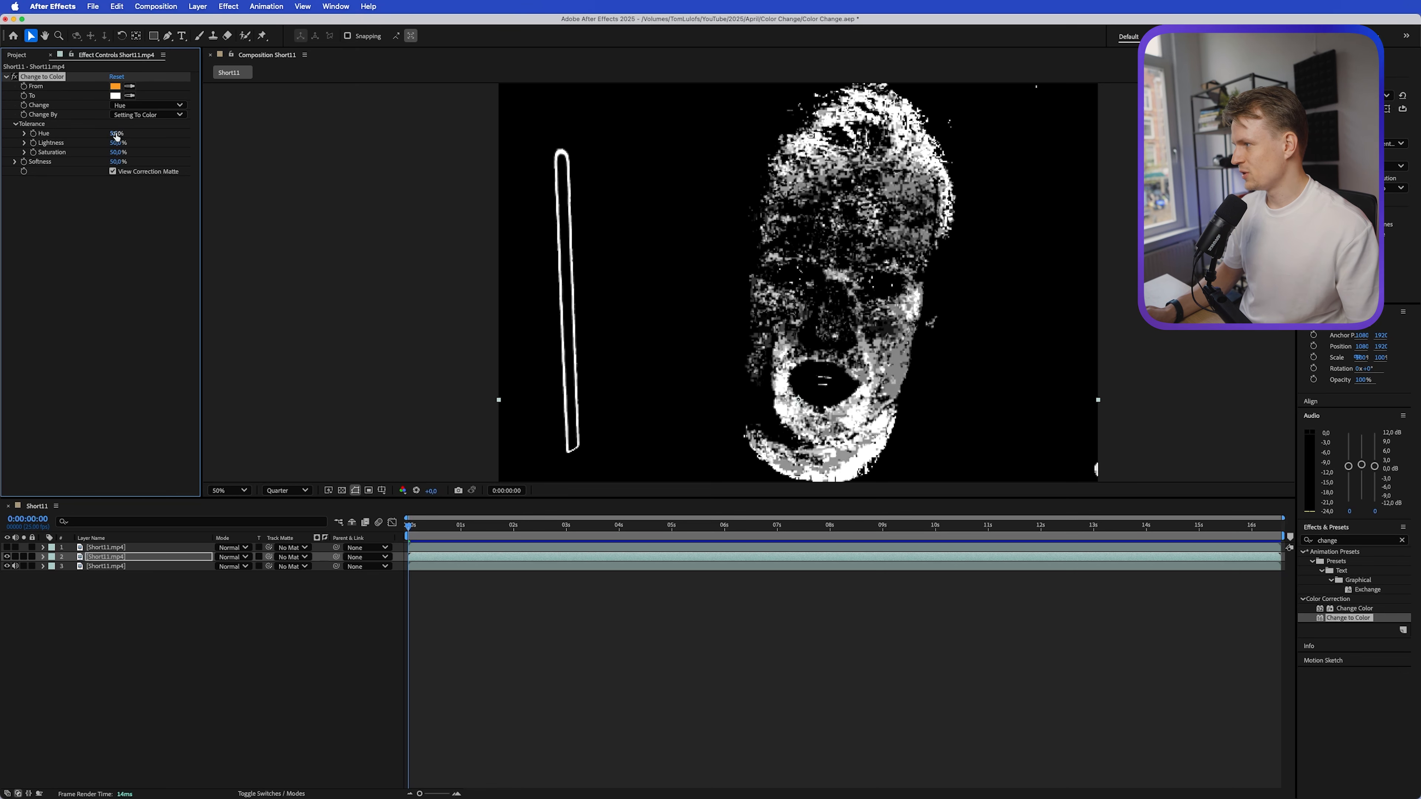
pyautogui.moveTo(114, 136)
pyautogui.mouseDown()
pyautogui.moveTo(154, 128)
pyautogui.moveTo(127, 130)
pyautogui.mouseUp()
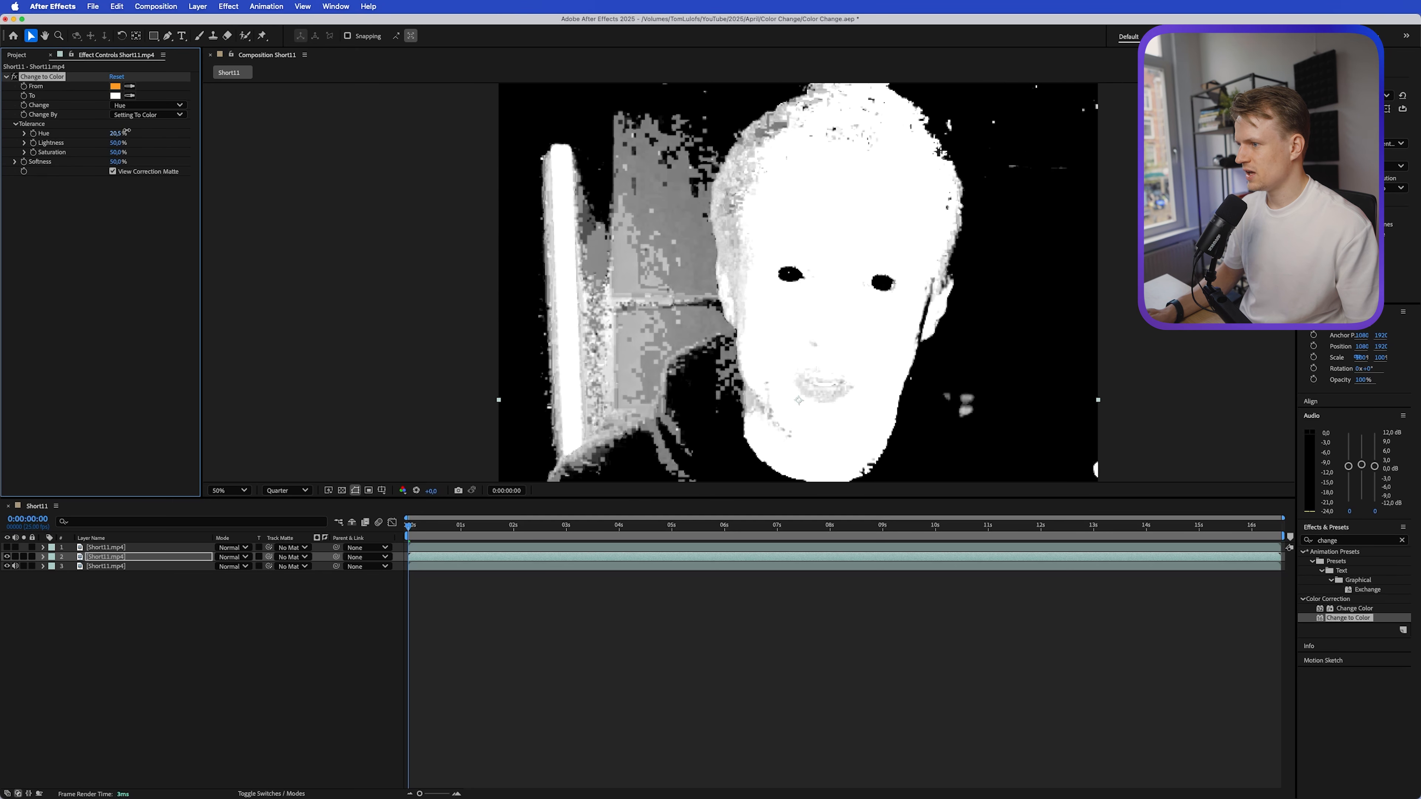
pyautogui.click(113, 171)
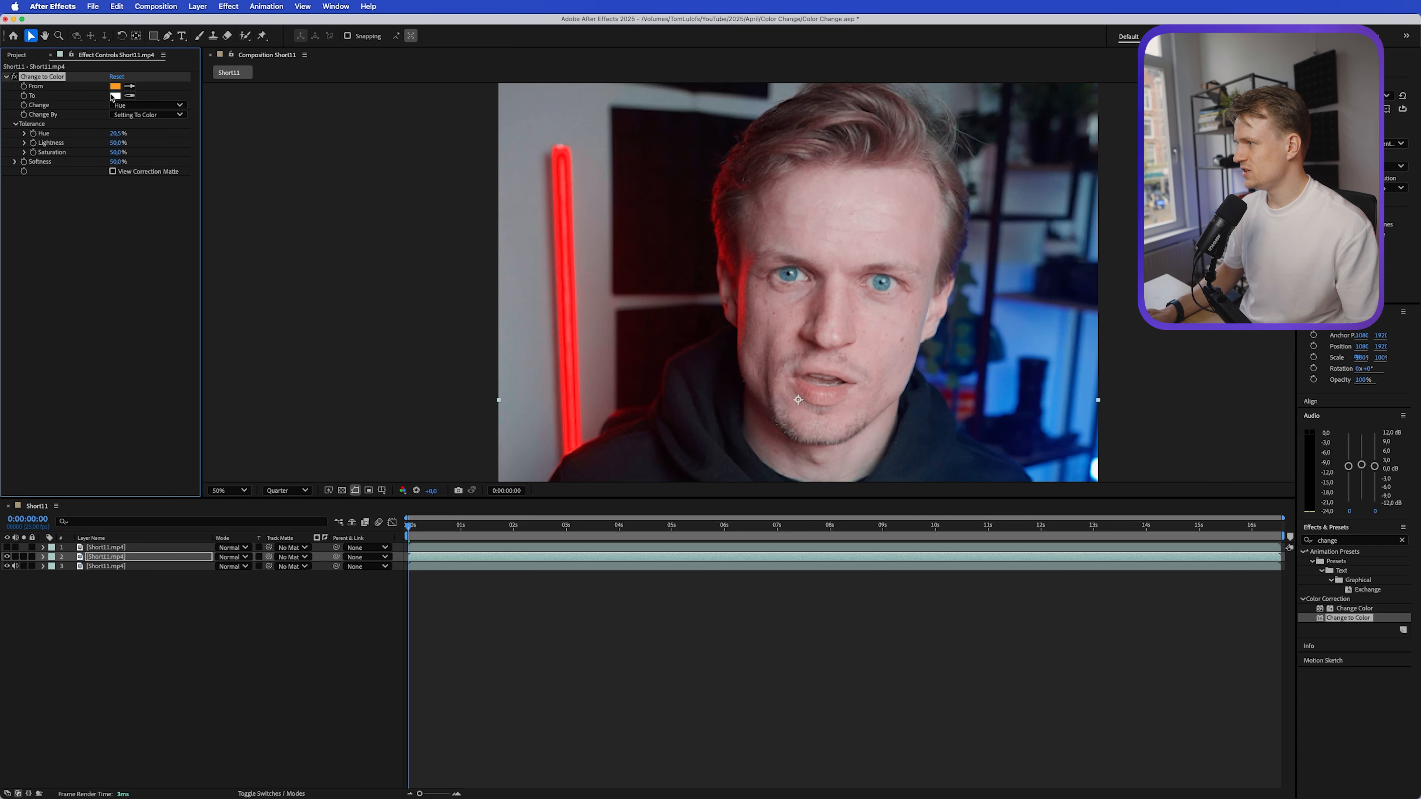
# Set the Change to Color target to a saturated blue.
pyautogui.click(115, 96)
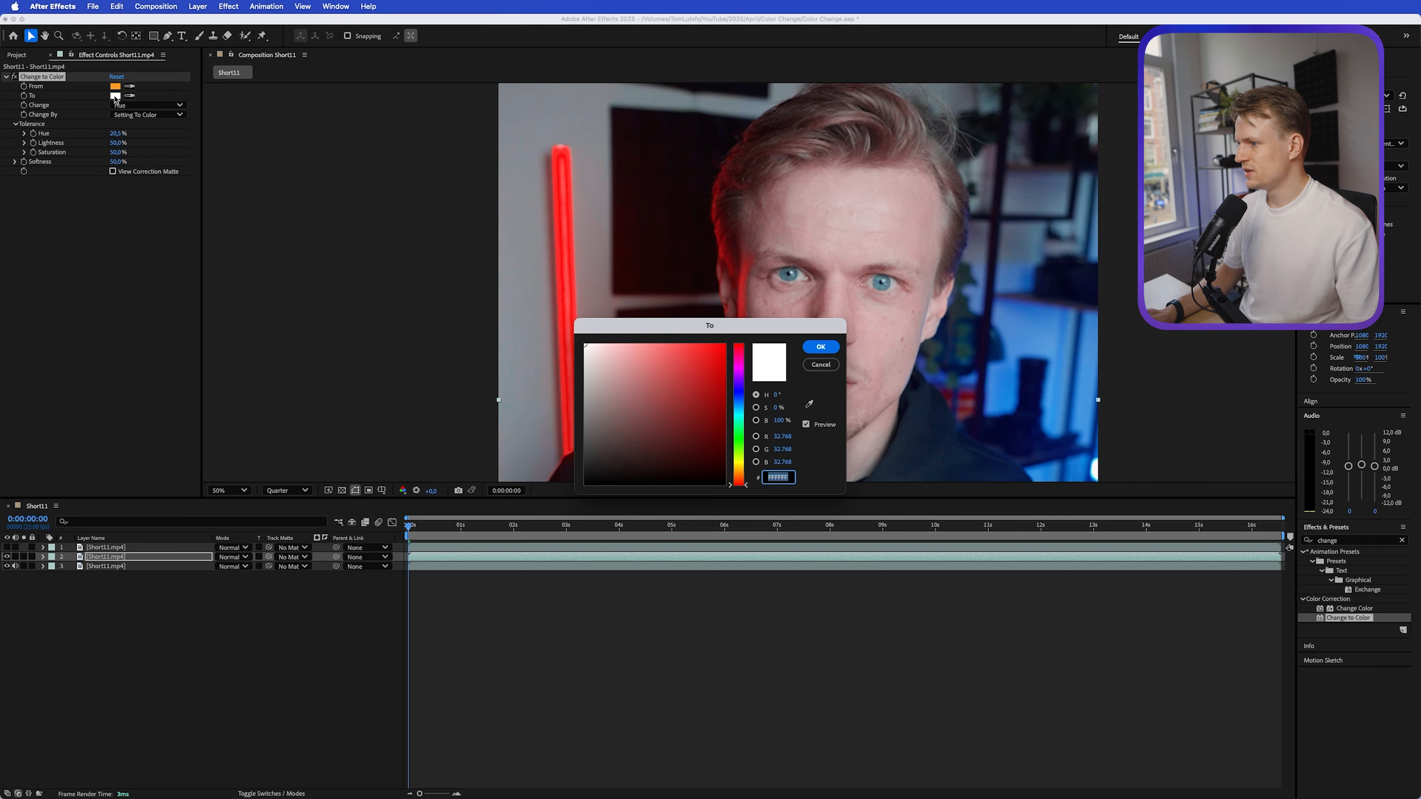
pyautogui.click(737, 392)
pyautogui.click(723, 347)
pyautogui.click(821, 346)
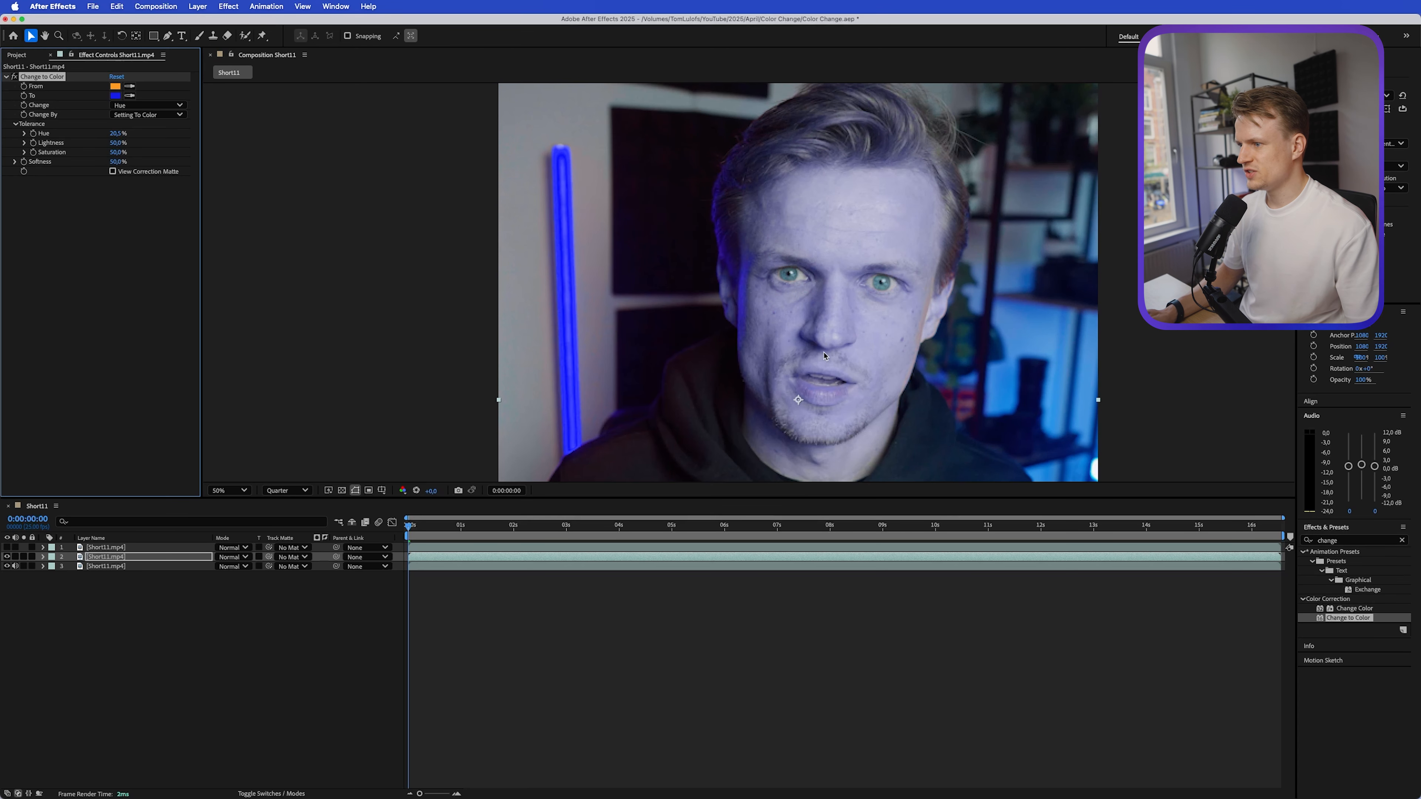
# Draw a closed pen mask around the man's head, shoulders and body on the hidden top copy of the footage.
pyautogui.scroll(-1, 649, 182)
pyautogui.scroll(1, 727, 241)
pyautogui.scroll(-1, 826, 304)
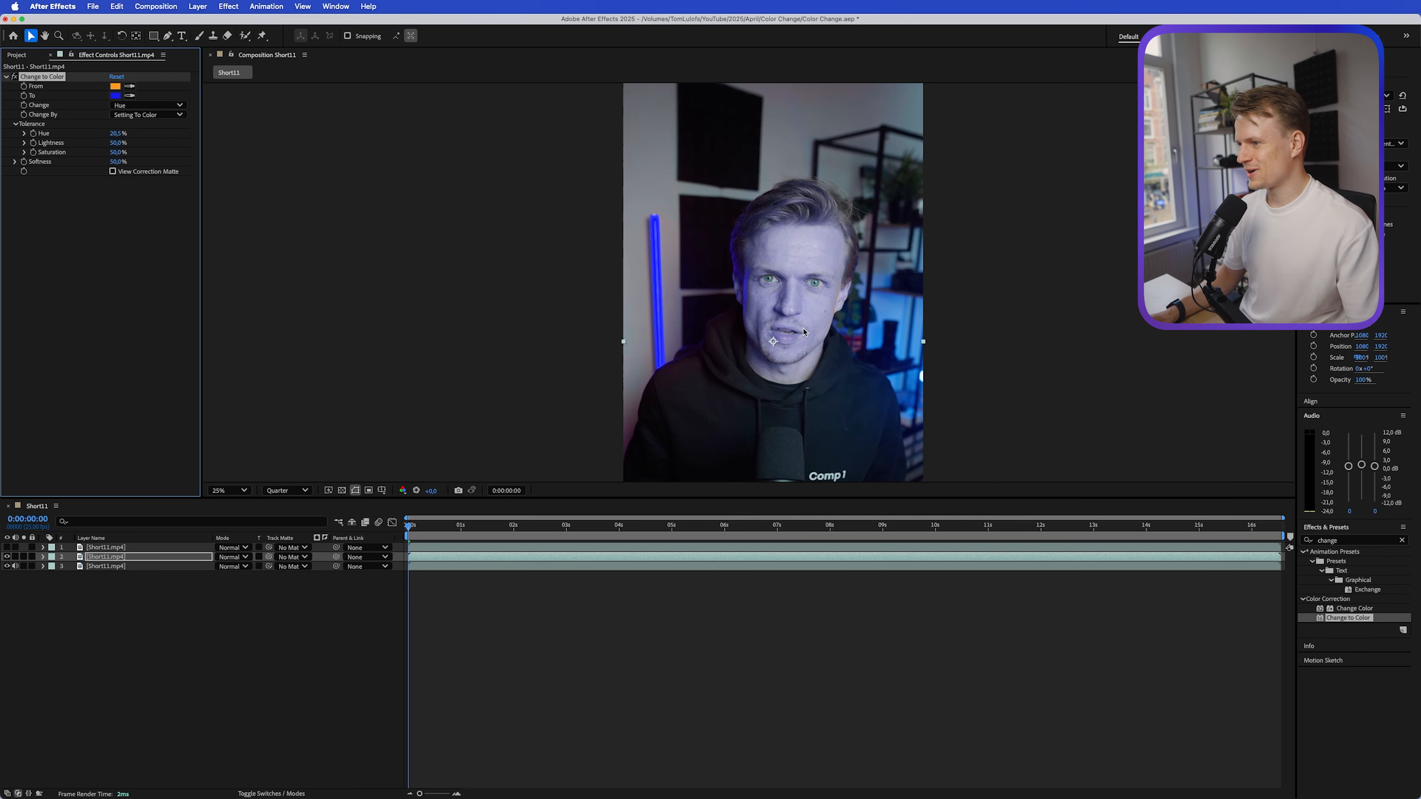
pyautogui.click(101, 548)
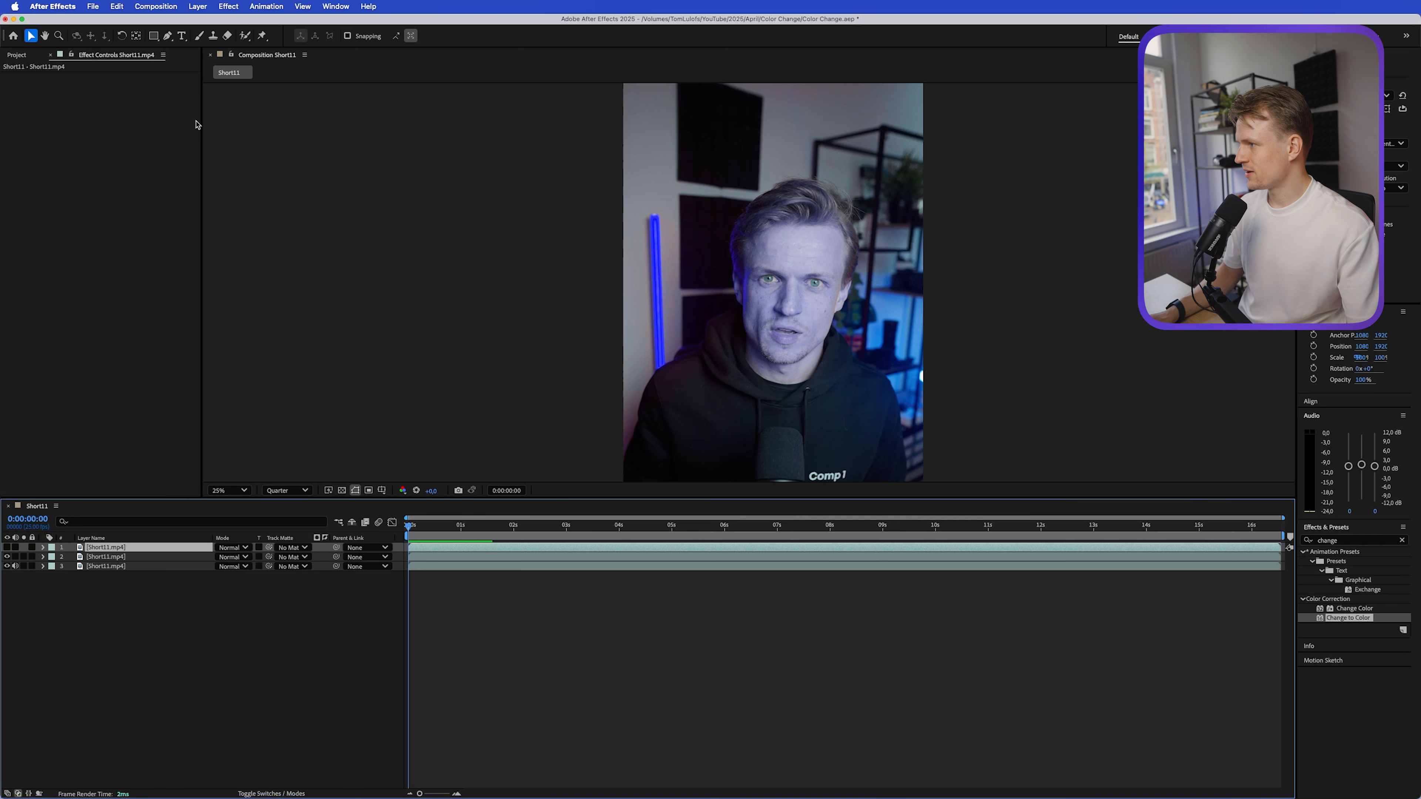
pyautogui.press('g')
pyautogui.press(',')
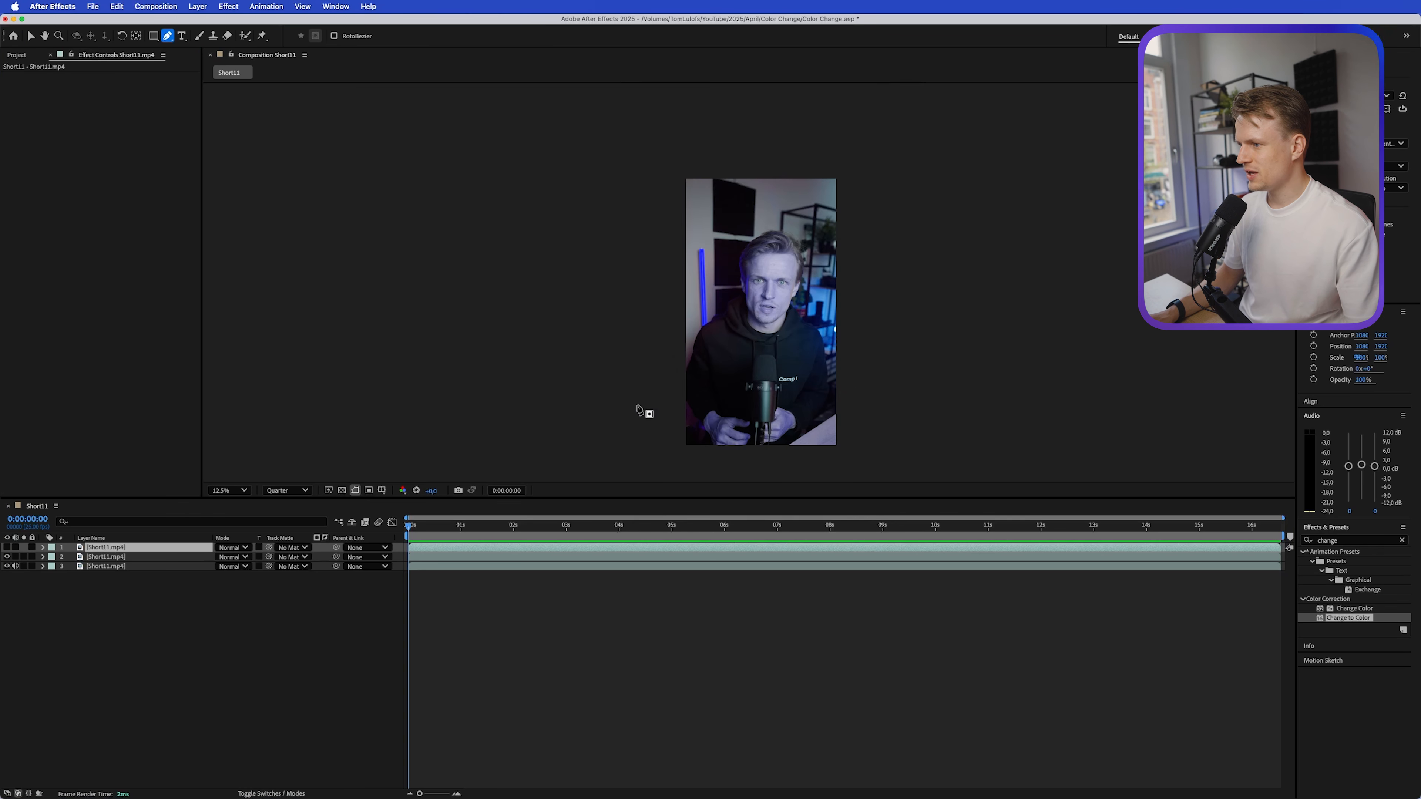
pyautogui.scroll(1, 741, 345)
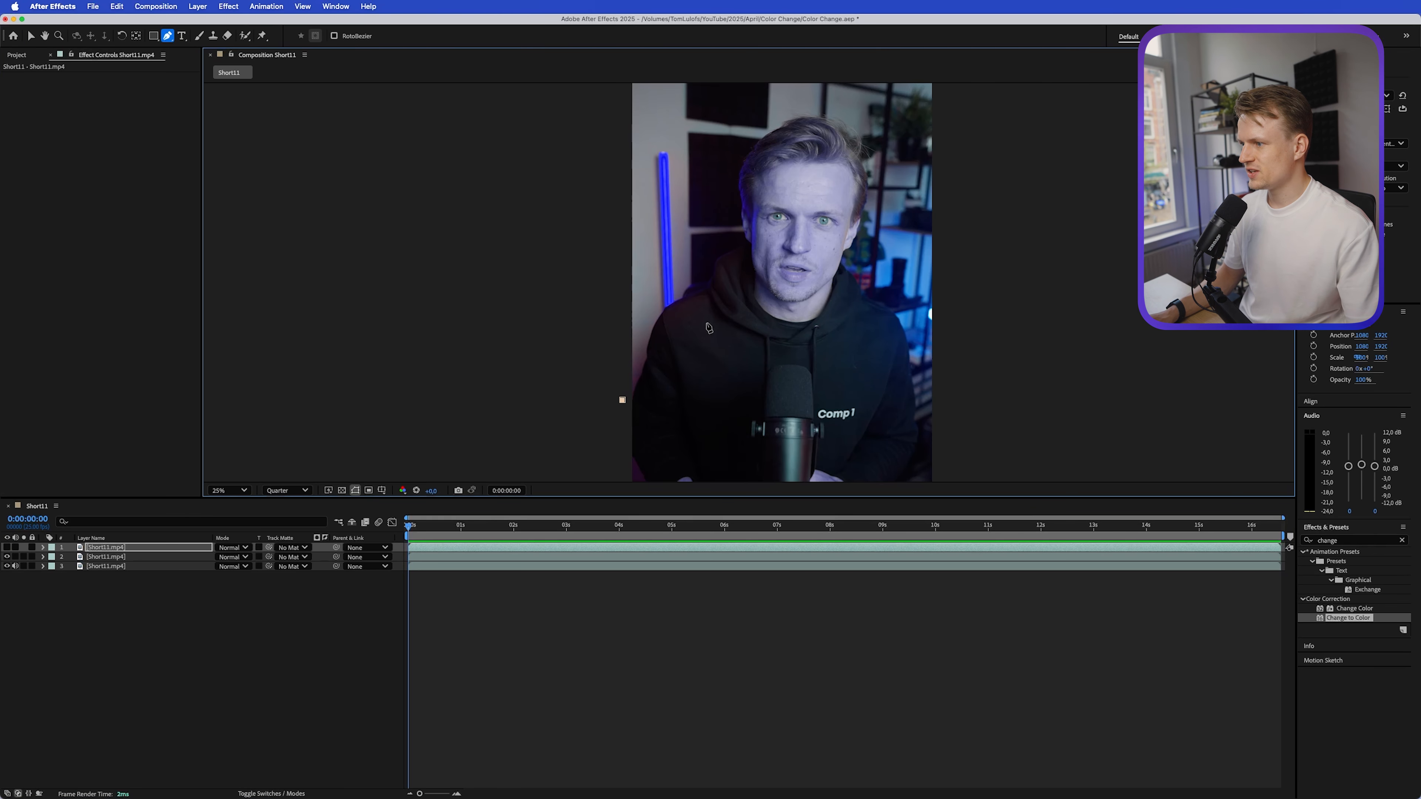
pyautogui.click(701, 302)
pyautogui.moveTo(753, 272); pyautogui.dragTo(760, 268)
pyautogui.click(768, 180)
pyautogui.click(769, 146)
pyautogui.click(801, 127)
pyautogui.moveTo(831, 131); pyautogui.dragTo(839, 143)
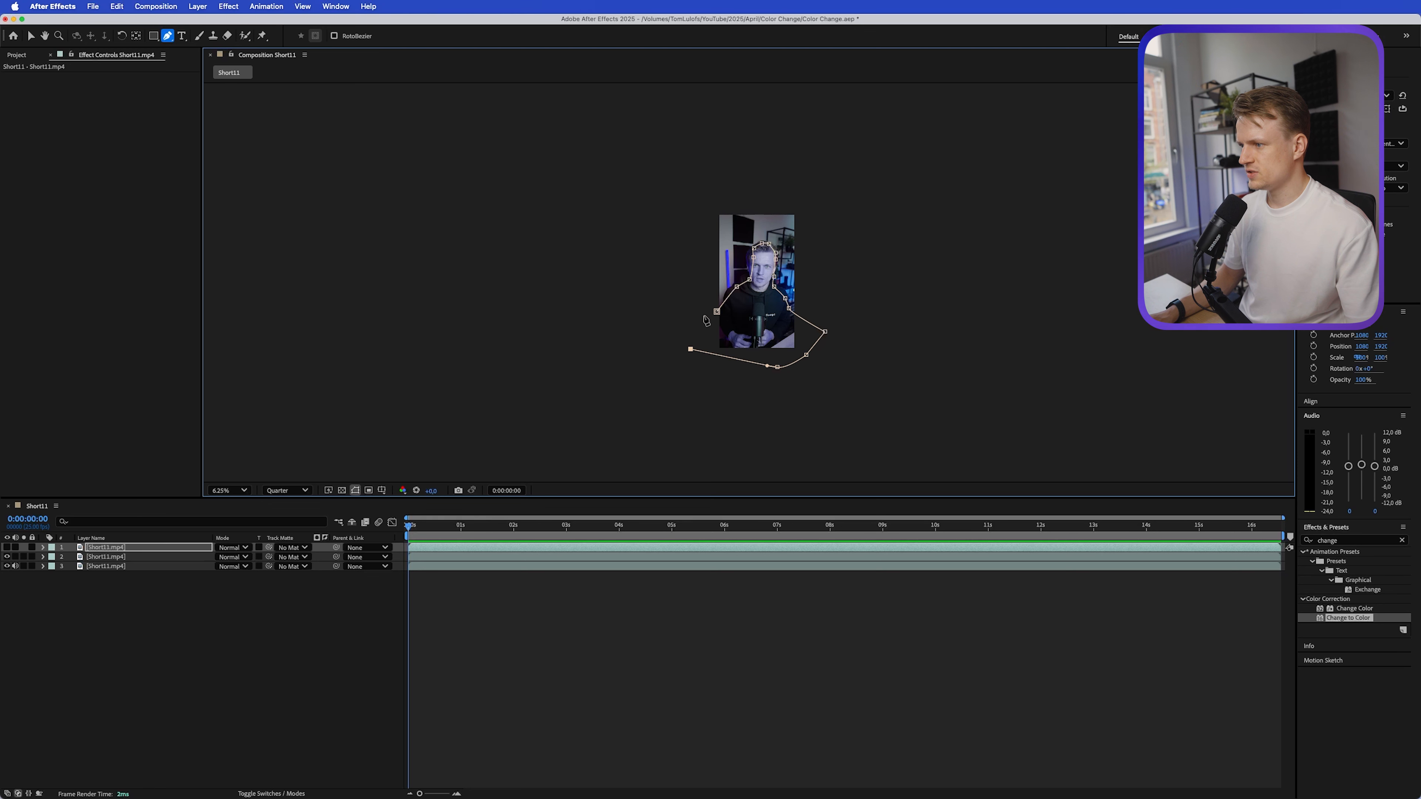
pyautogui.click(717, 312)
pyautogui.scroll(2, 726, 316)
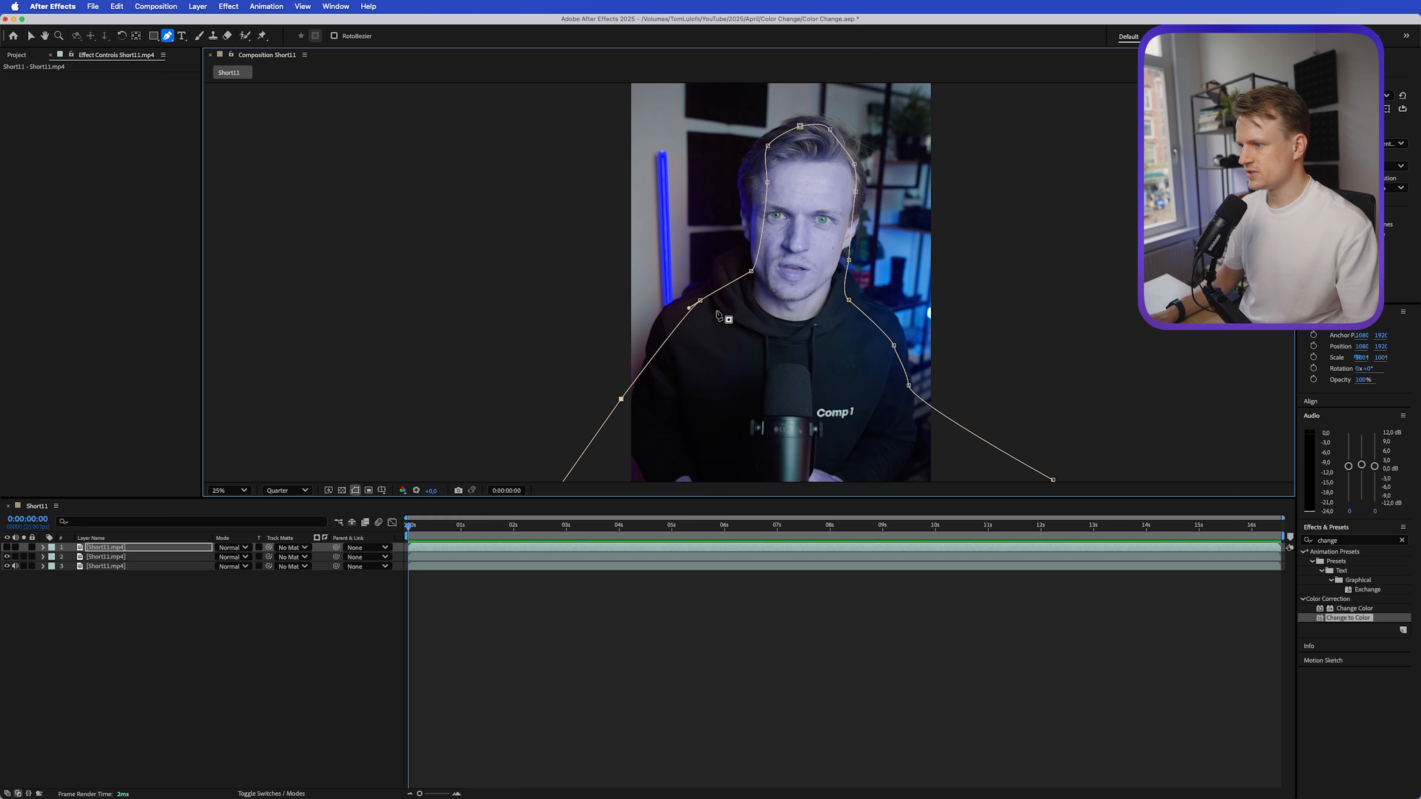
# Make the masked top layer visible and feather its mask widely to blend the edges.
pyautogui.click(10, 549)
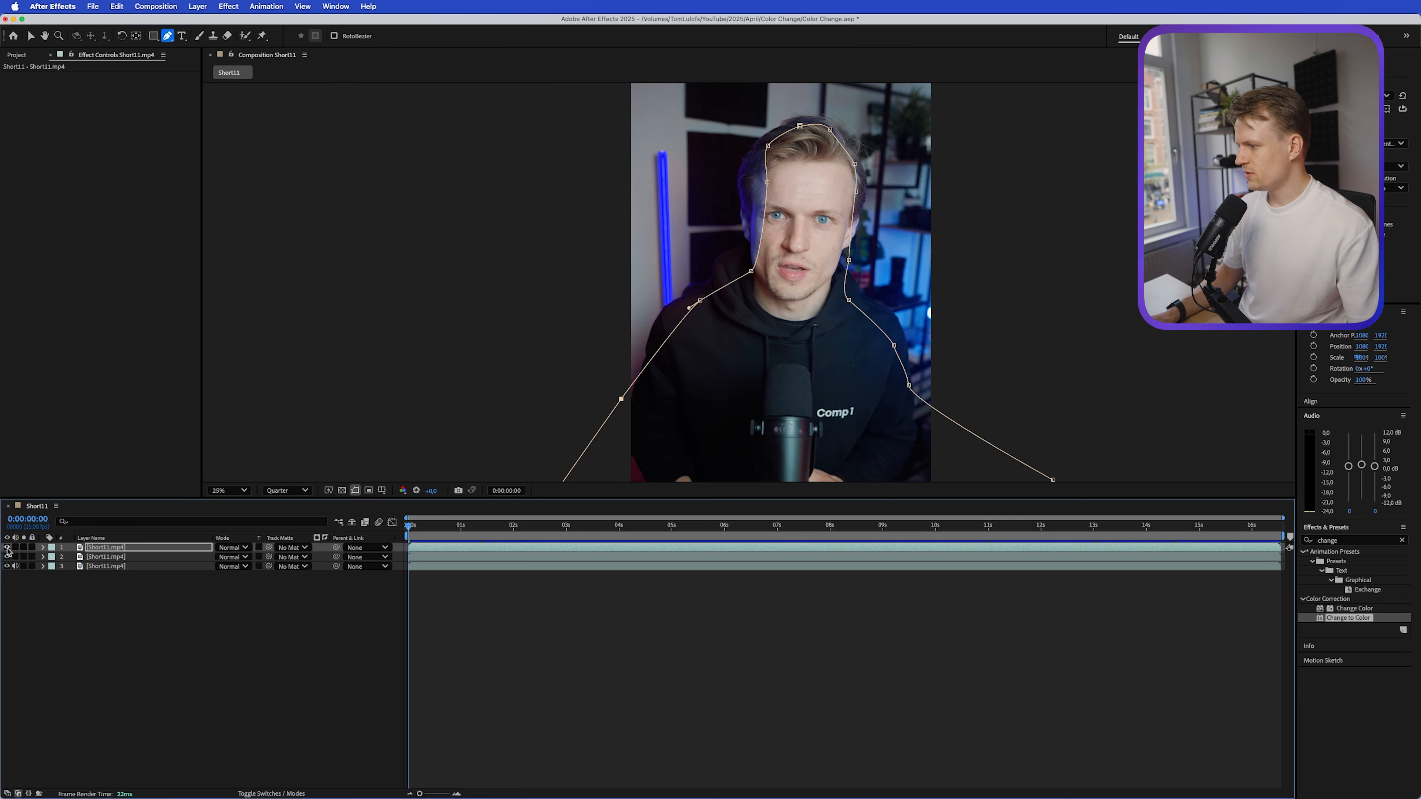
pyautogui.press('f')
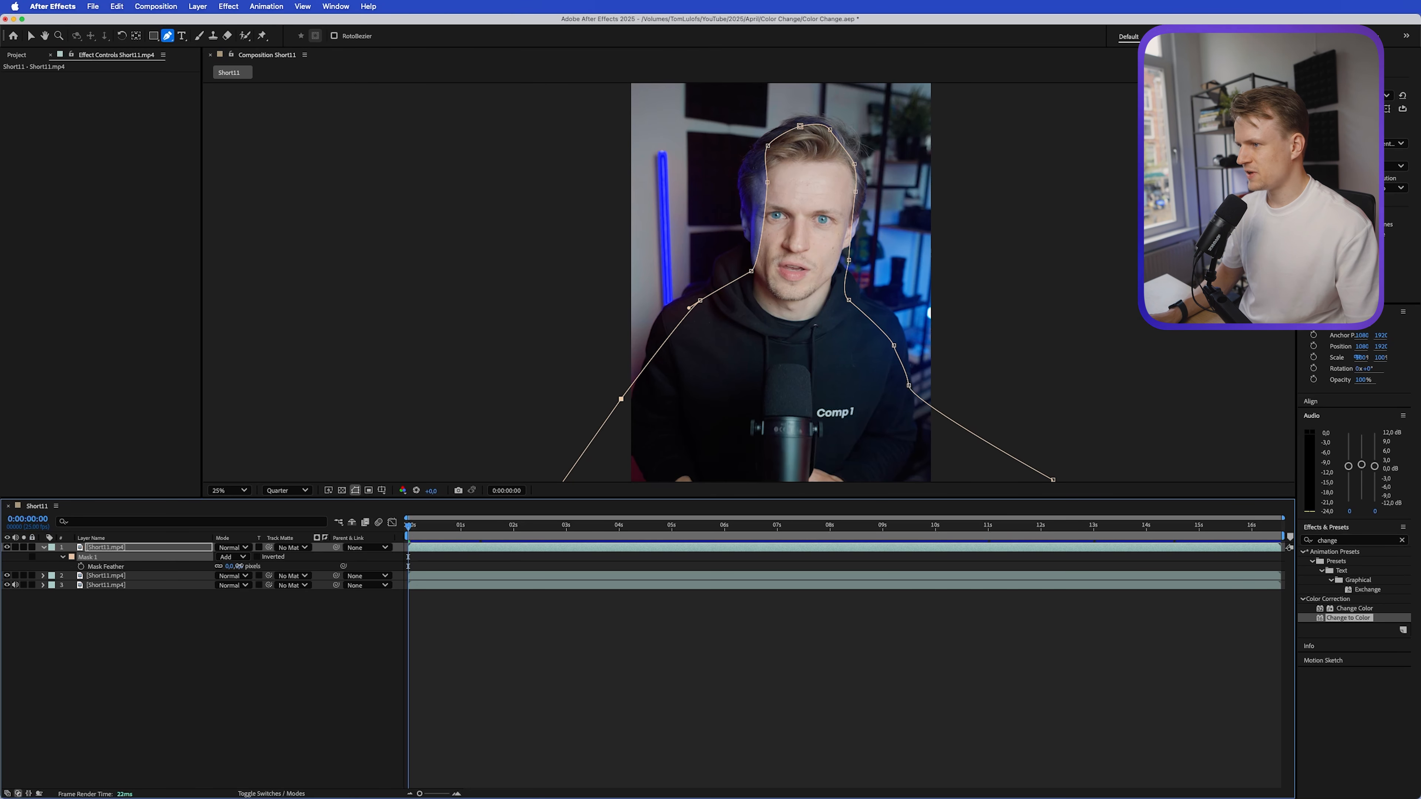
pyautogui.moveTo(239, 566); pyautogui.dragTo(255, 567)
pyautogui.moveTo(341, 555); pyautogui.dragTo(457, 540)
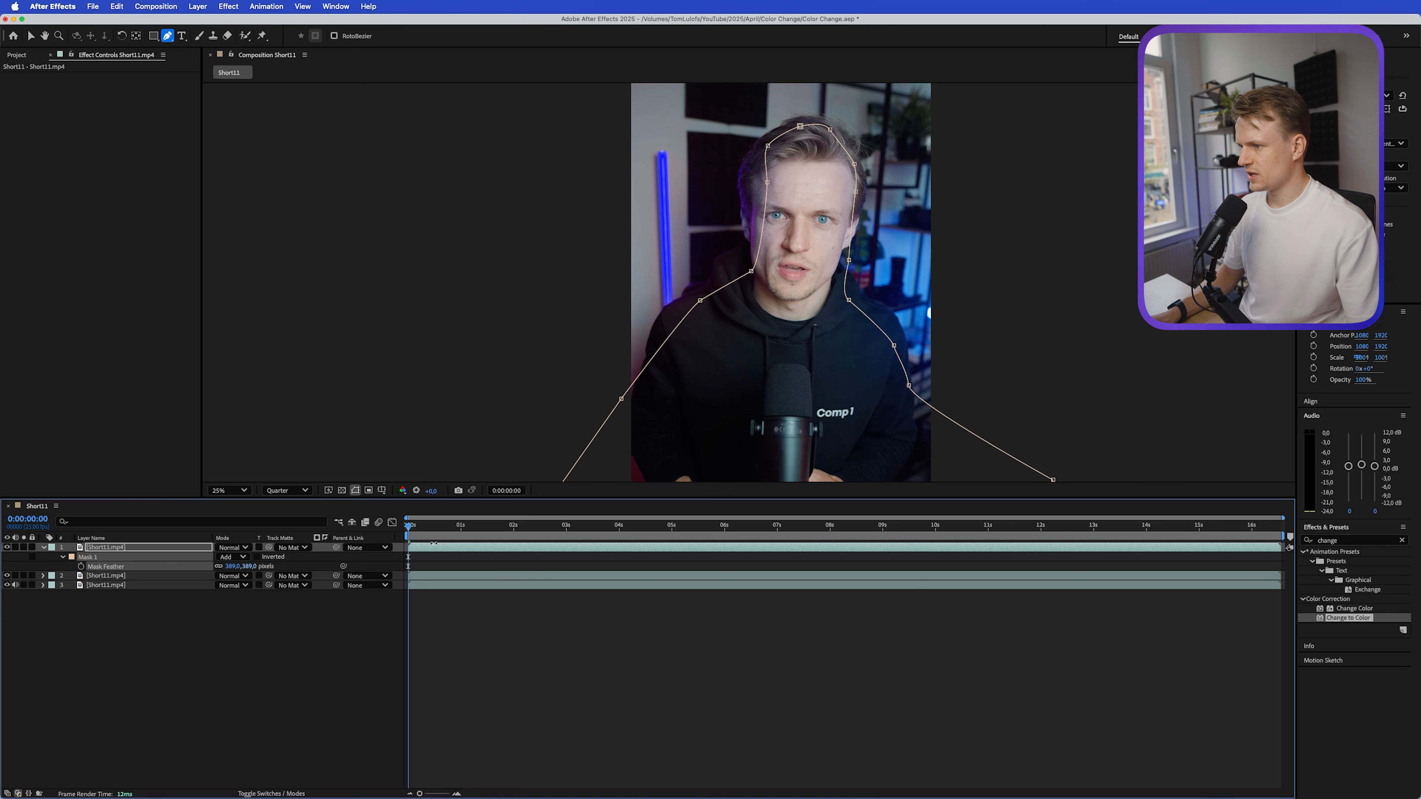
pyautogui.click(774, 619)
pyautogui.press('v')
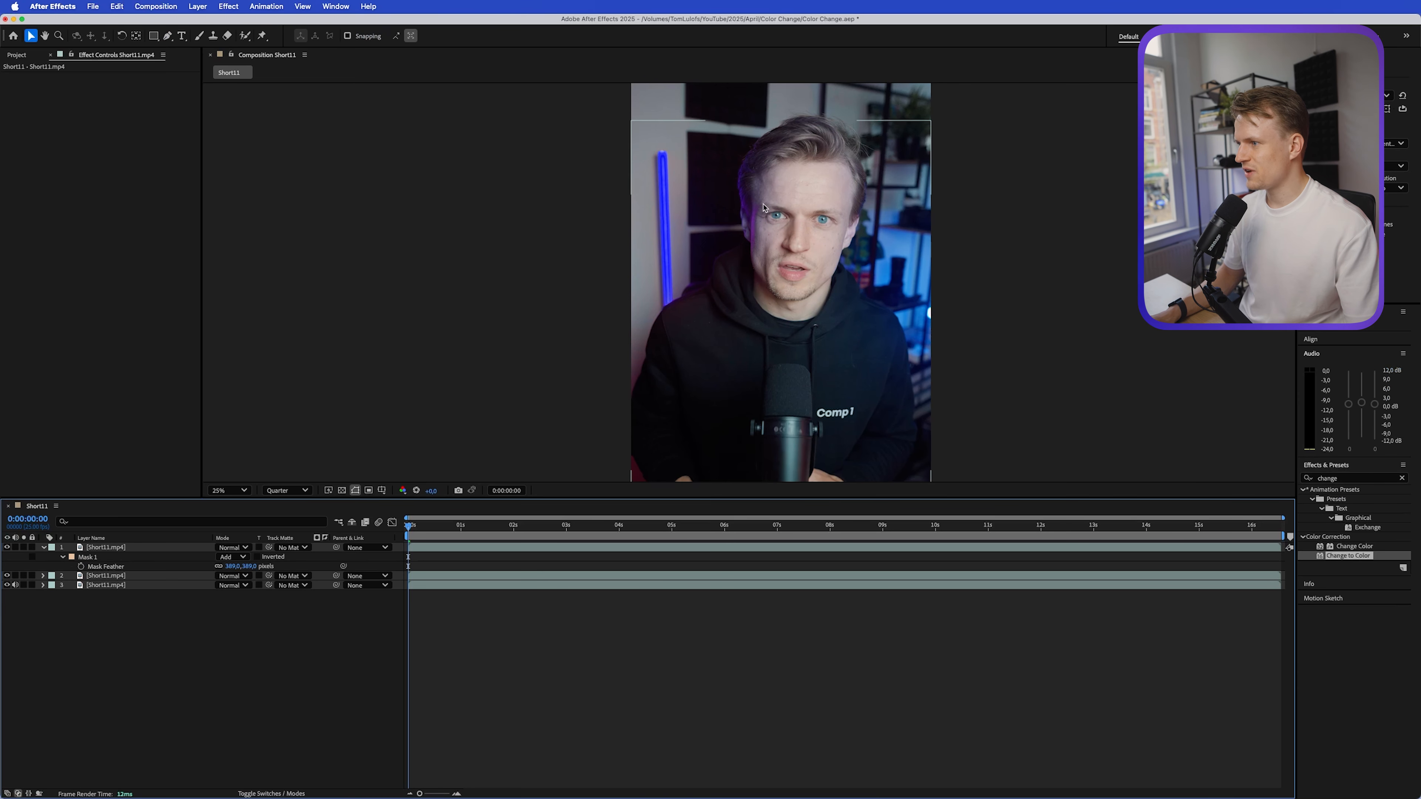
# Keyframe the color-changed middle layer's opacity from 0:00:01:04, fading it in to 100% over about half a second.
pyautogui.press('.')
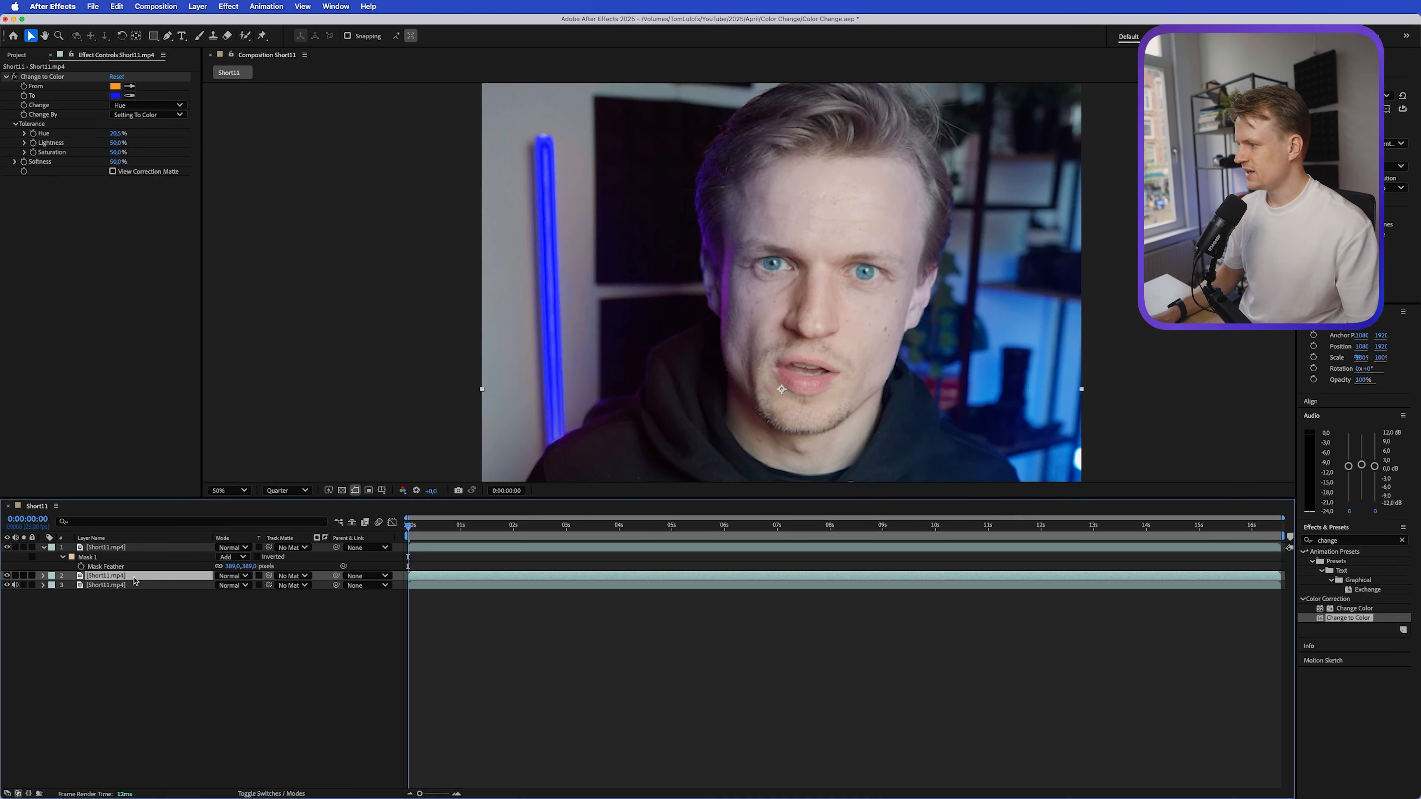
pyautogui.moveTo(434, 524); pyautogui.dragTo(470, 530)
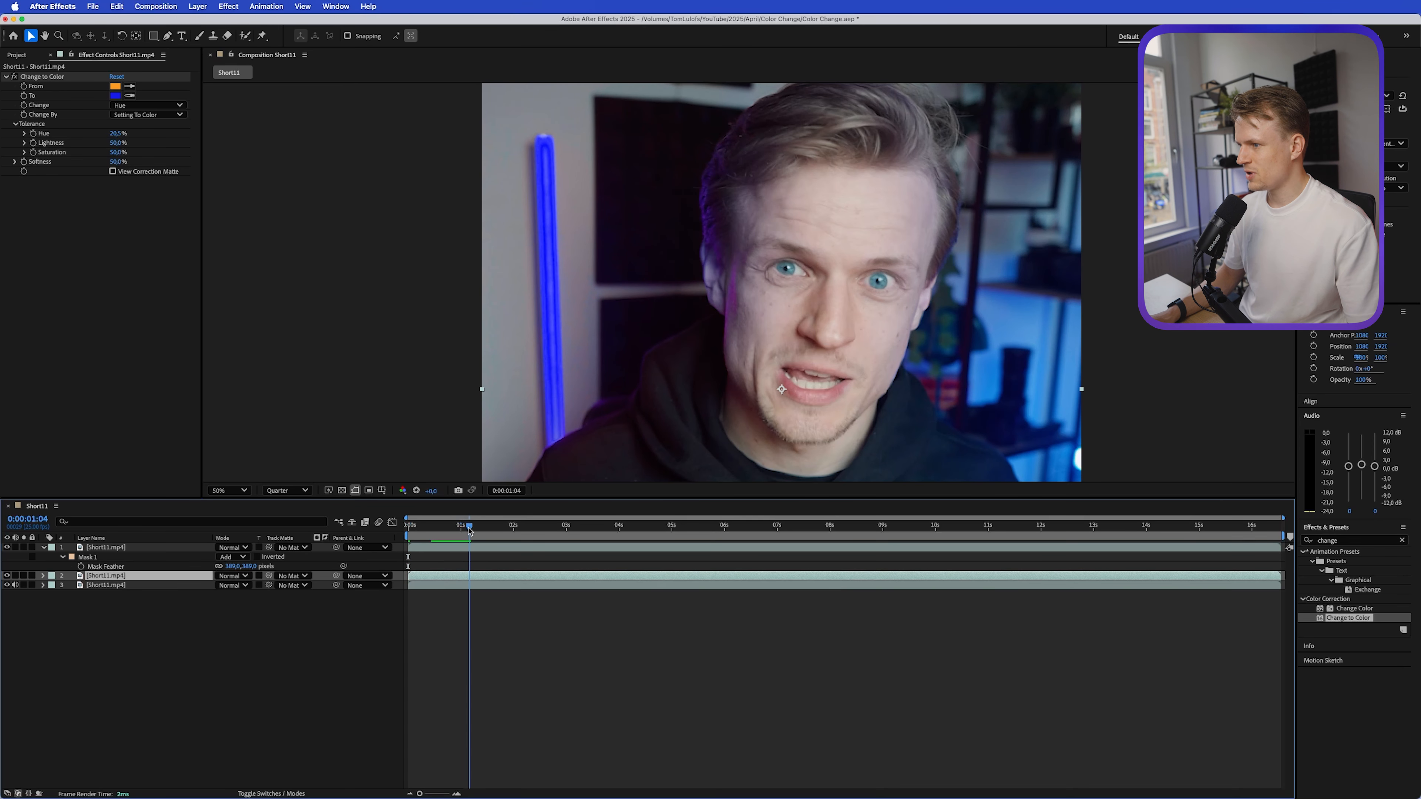
pyautogui.press('t')
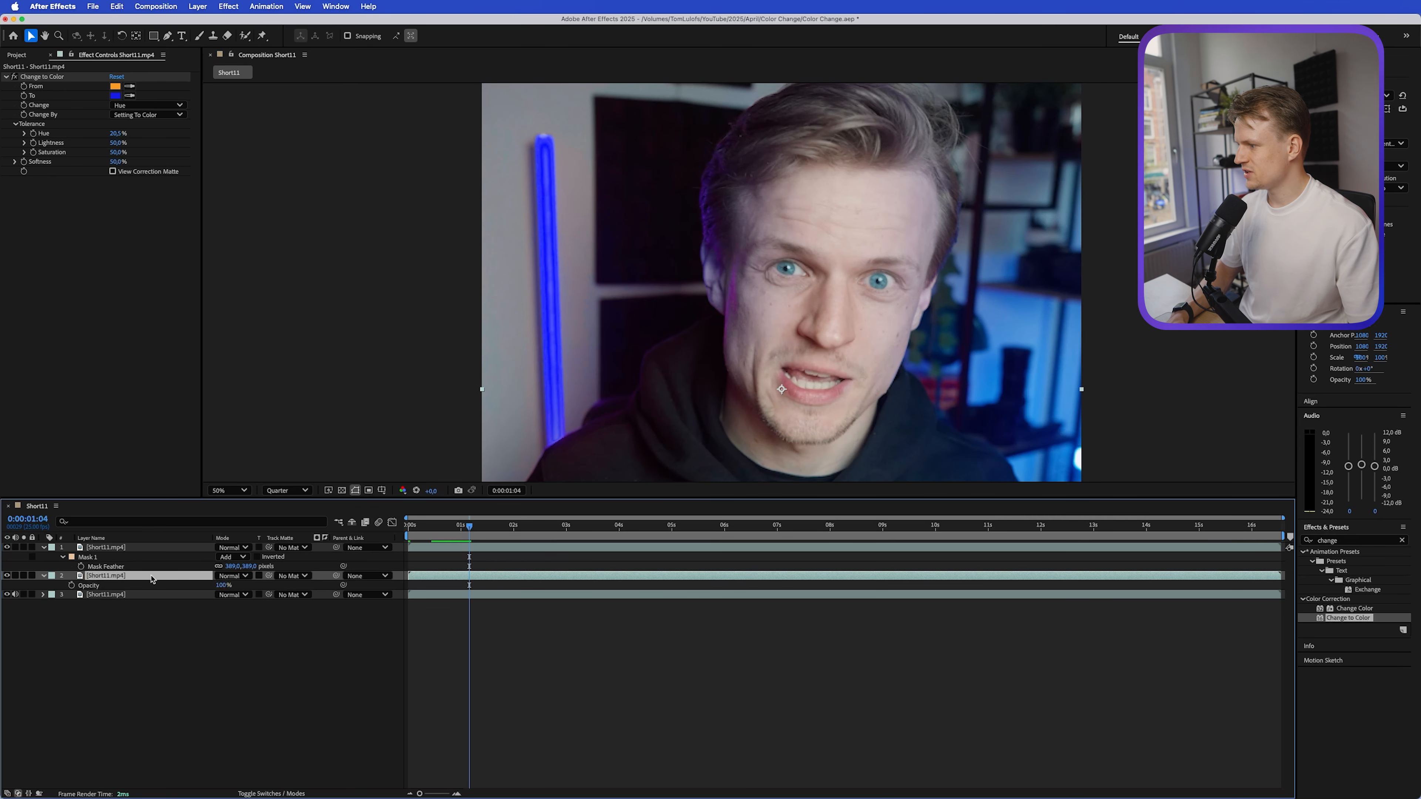
pyautogui.click(71, 585)
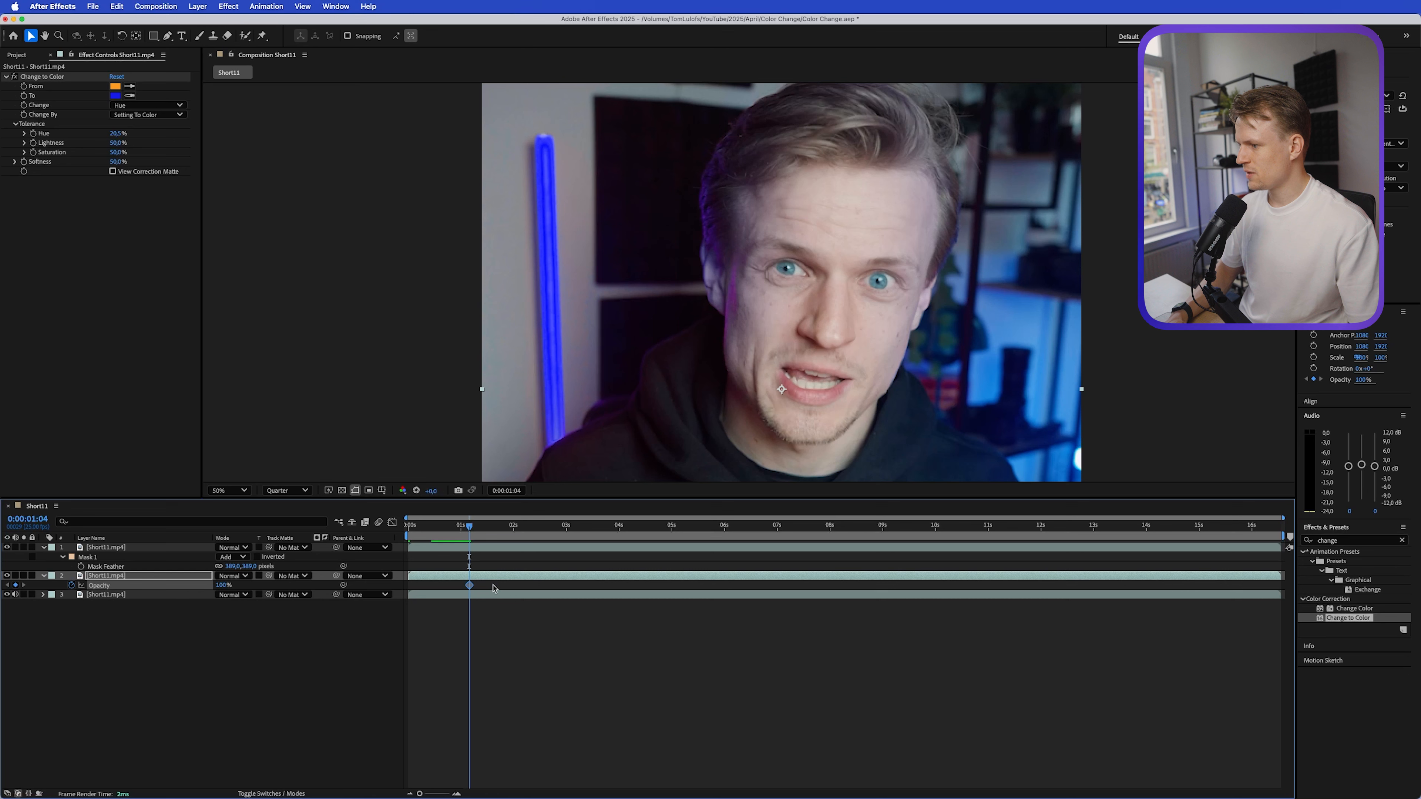
pyautogui.moveTo(479, 588); pyautogui.dragTo(504, 588)
pyautogui.moveTo(221, 585); pyautogui.dragTo(141, 572)
pyautogui.moveTo(468, 528); pyautogui.dragTo(502, 528)
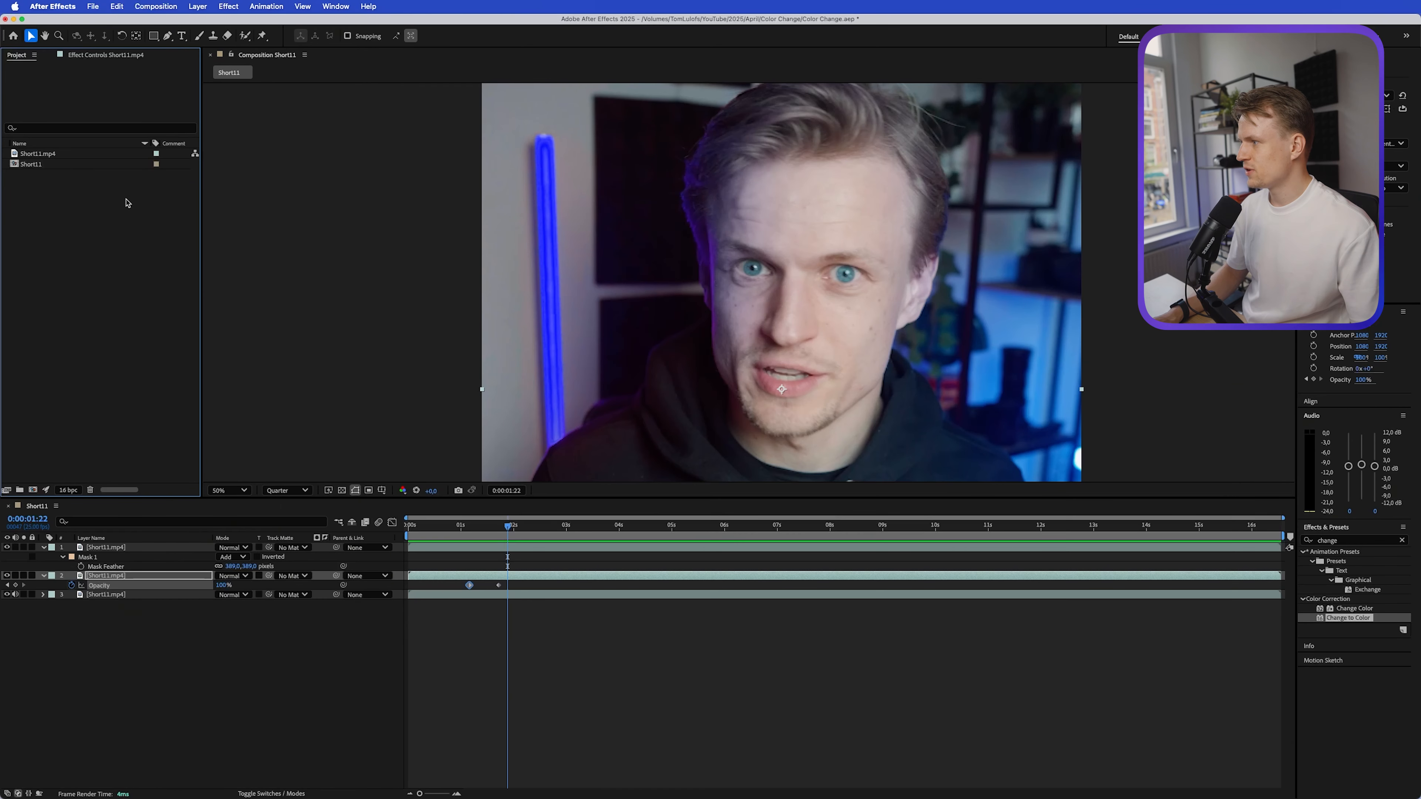
# Create a new composition from the Short11.mp4 footage and duplicate its layer.
pyautogui.click(50, 155)
pyautogui.moveTo(31, 157); pyautogui.dragTo(32, 493)
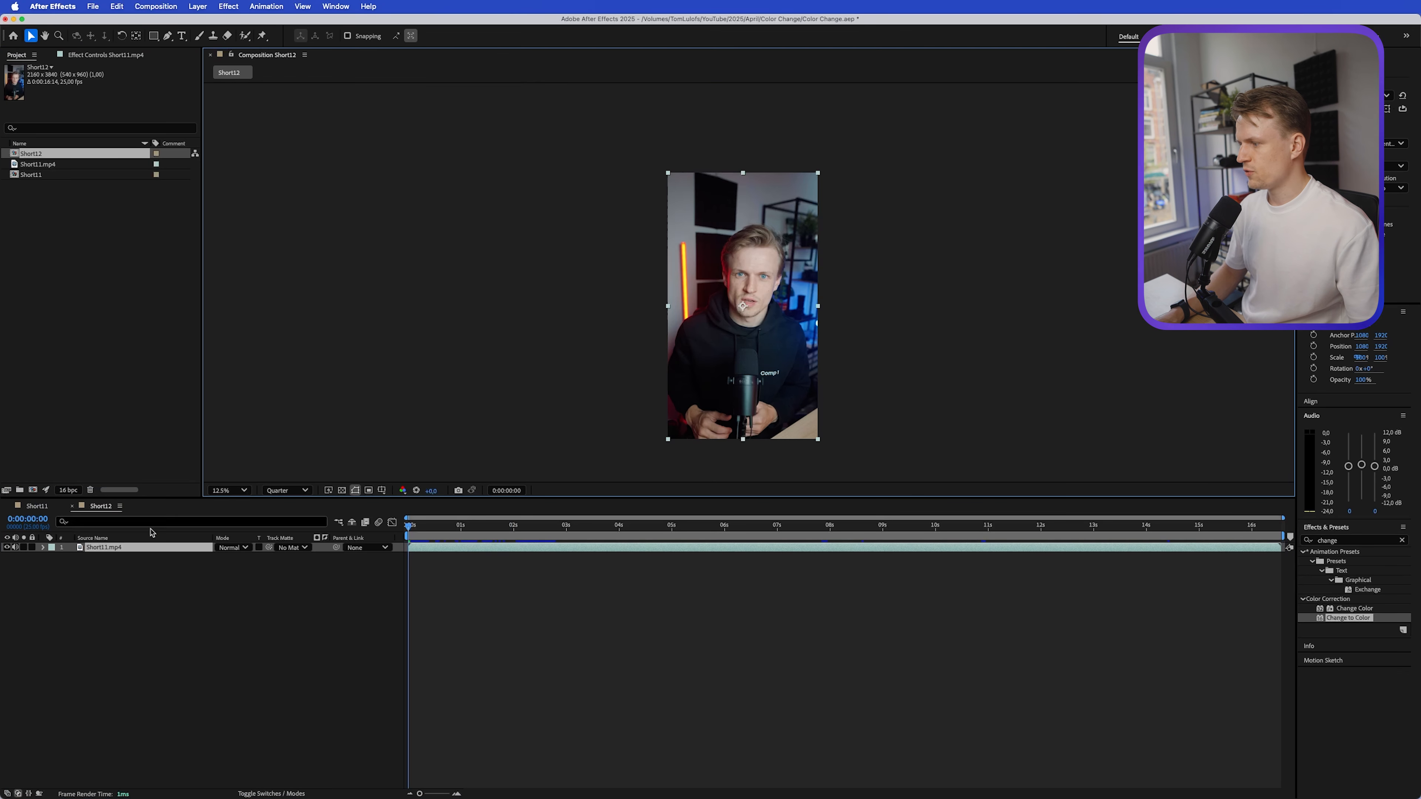
pyautogui.click(114, 550)
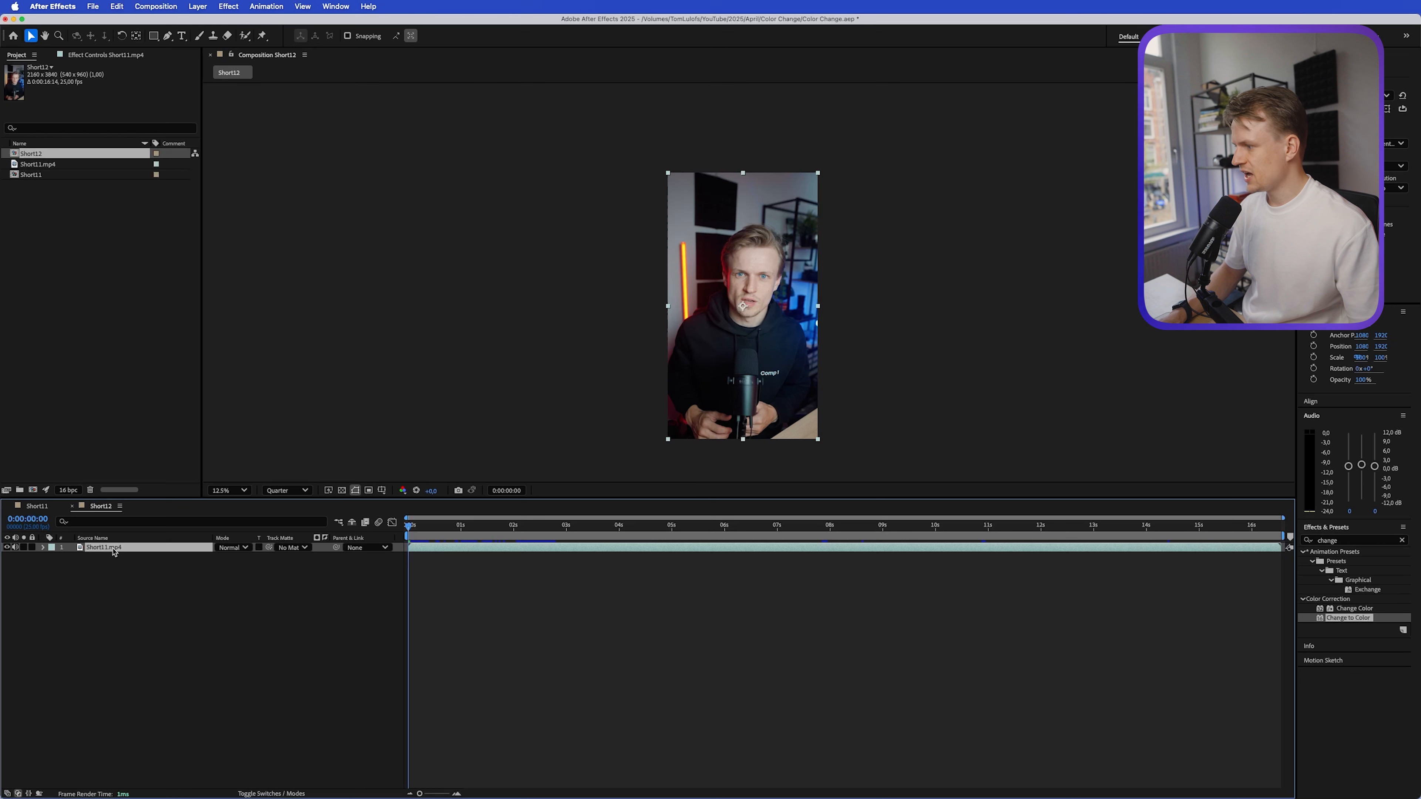
pyautogui.press('super+d')
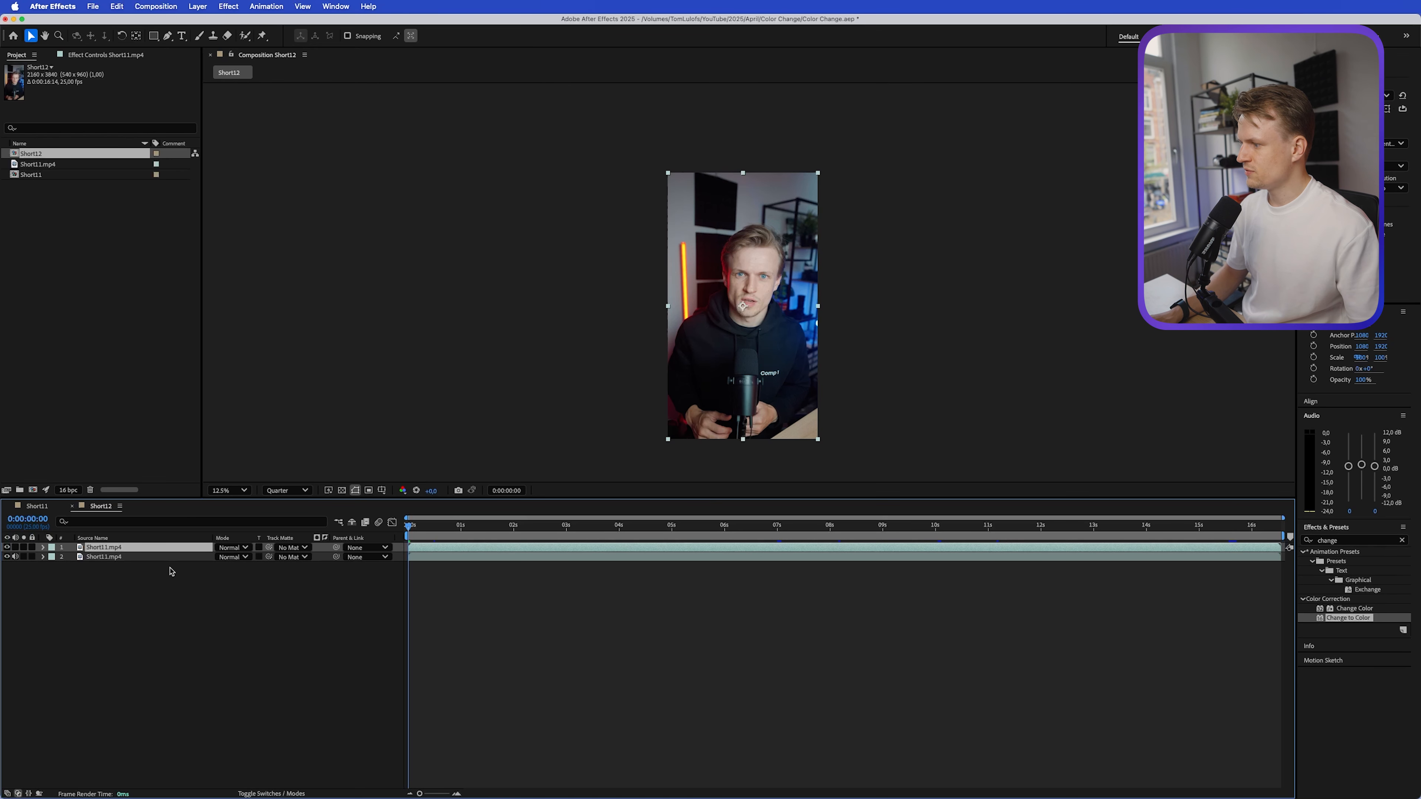
# Open the top copy in the layer view and outline the man's head and body with a Roto Brush foreground stroke.
pyautogui.doubleClick(139, 549)
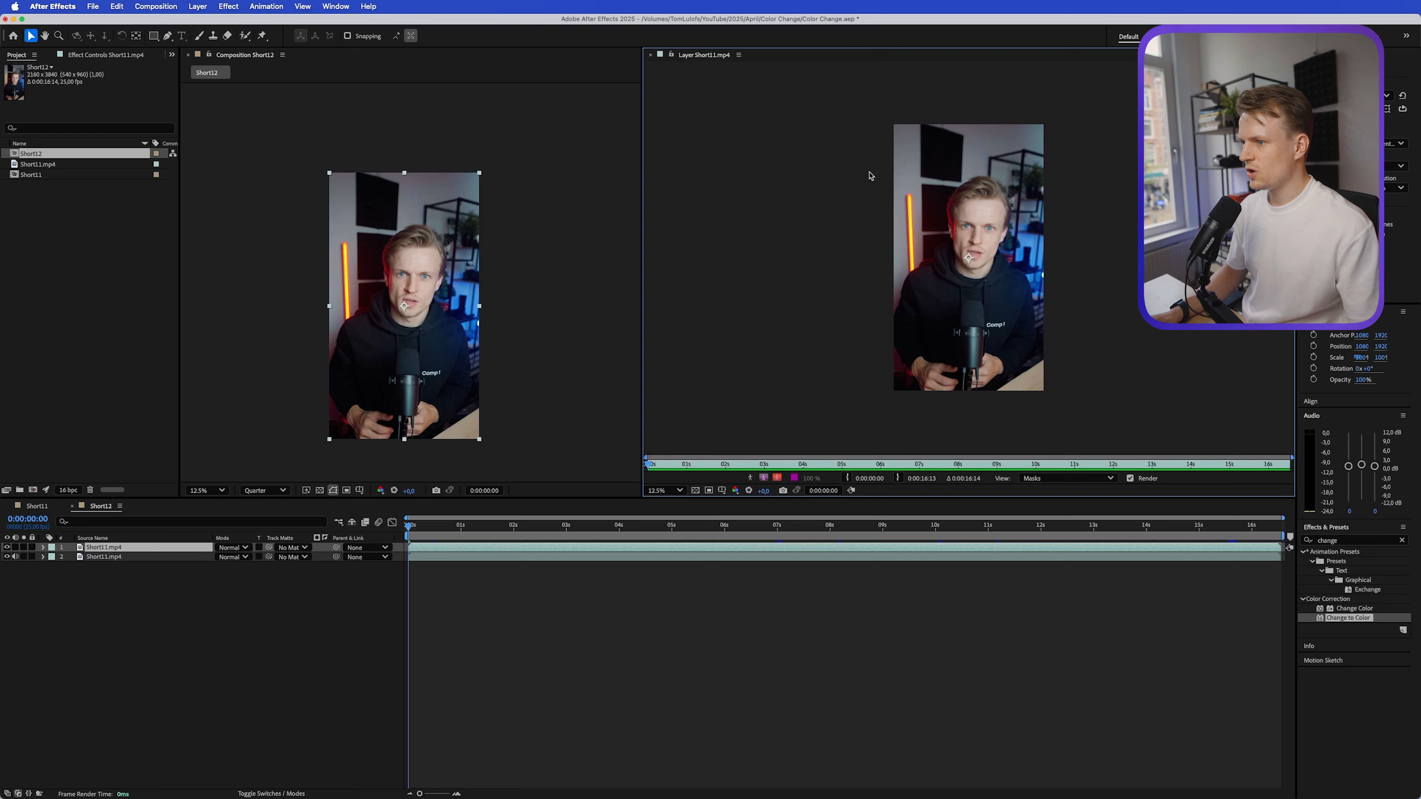
pyautogui.click(245, 36)
pyautogui.press('.')
pyautogui.moveTo(818, 394)
pyautogui.mouseDown()
pyautogui.moveTo(869, 381)
pyautogui.moveTo(903, 256)
pyautogui.moveTo(957, 254)
pyautogui.mouseUp()
pyautogui.moveTo(968, 133); pyautogui.dragTo(1021, 132)
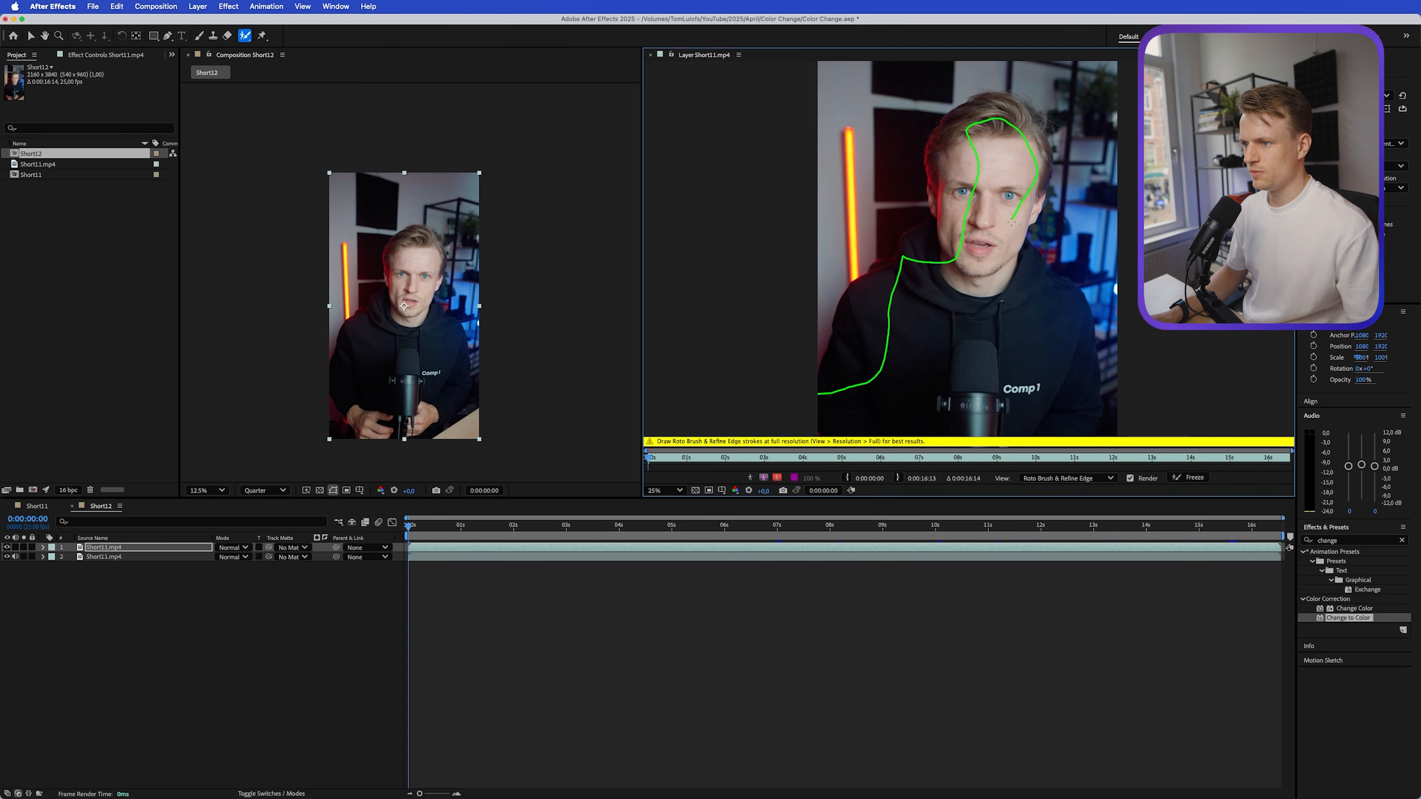
pyautogui.moveTo(1050, 306)
pyautogui.mouseDown()
pyautogui.moveTo(1089, 365)
pyautogui.moveTo(1084, 406)
pyautogui.mouseUp()
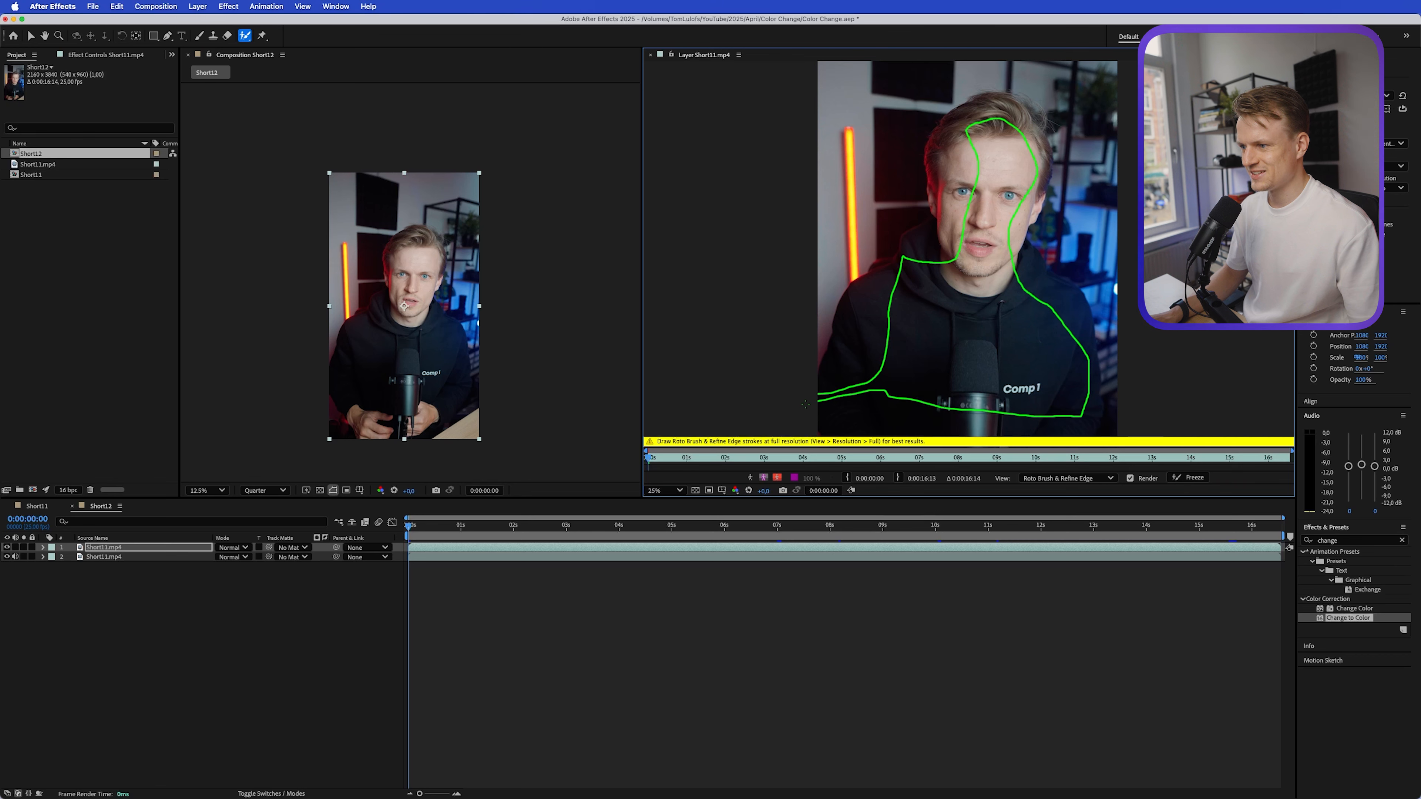
# Subtract the stray background areas from the Roto Brush selection around the man.
pyautogui.moveTo(889, 199)
pyautogui.mouseDown()
pyautogui.moveTo(860, 234)
pyautogui.moveTo(901, 209)
pyautogui.mouseUp()
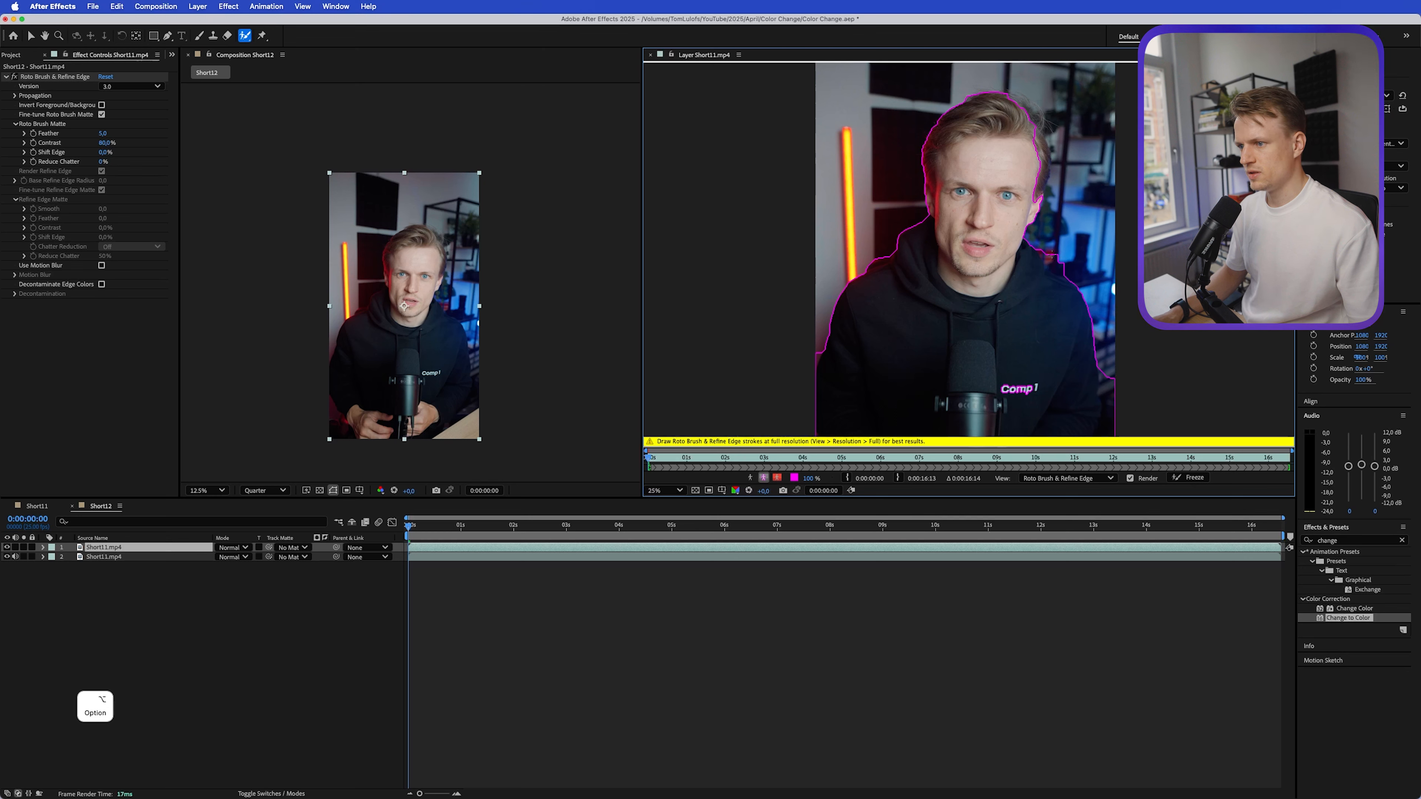
pyautogui.scroll(-1, 976, 254)
pyautogui.scroll(1, 979, 254)
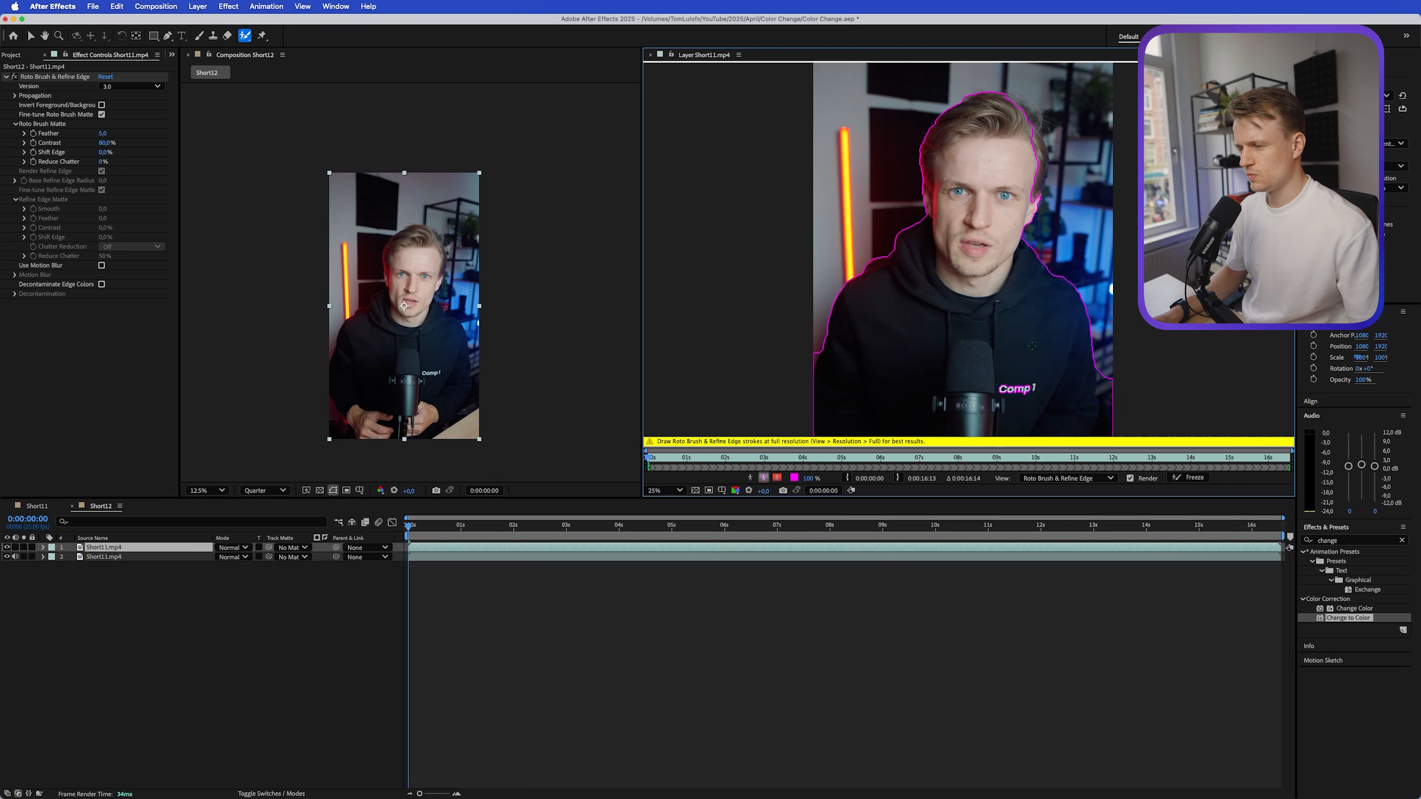
# Trim the rotoscoped layer's end to 0:00:04:03, freeze the Roto Brush propagation, and return to the composition.
pyautogui.moveTo(652, 460); pyautogui.dragTo(647, 460)
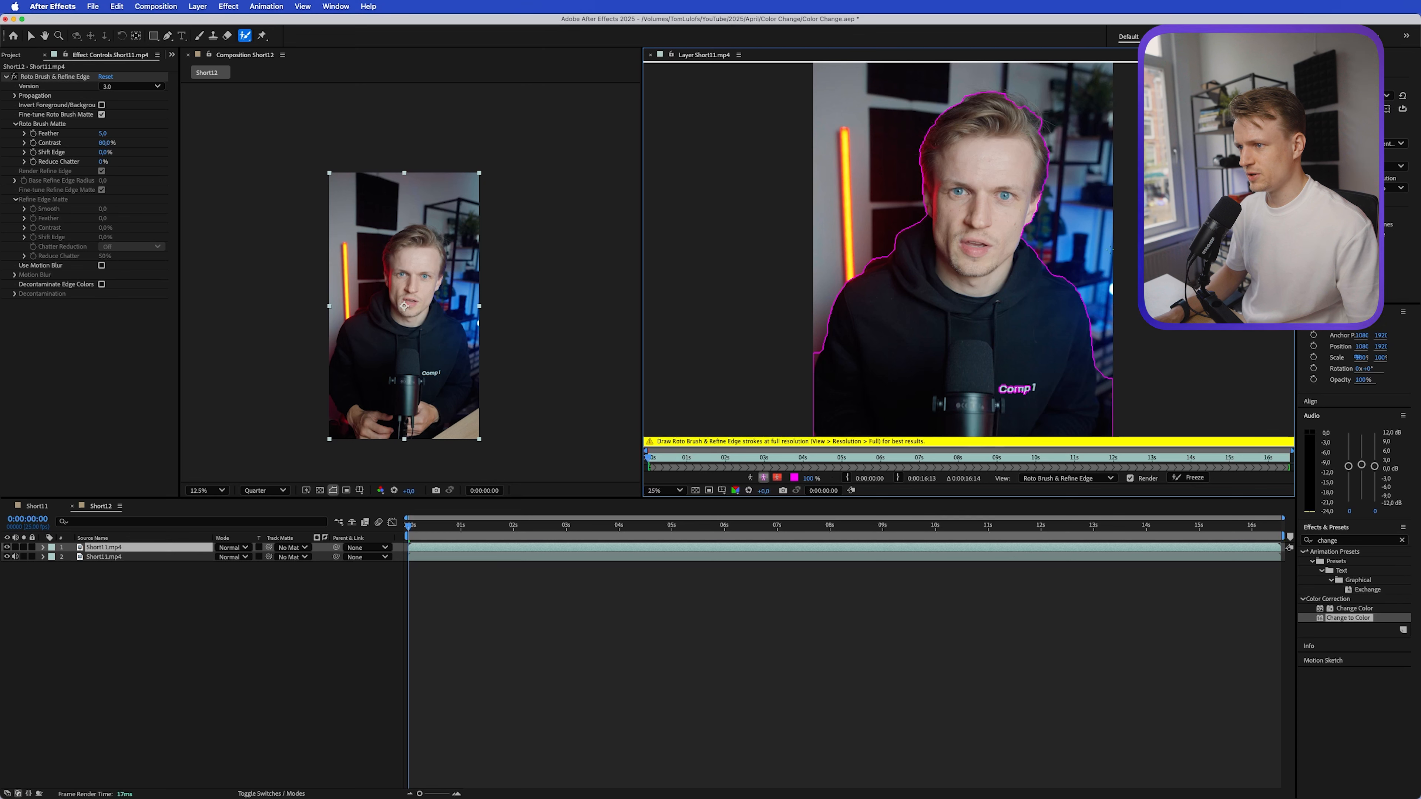
pyautogui.click(808, 459)
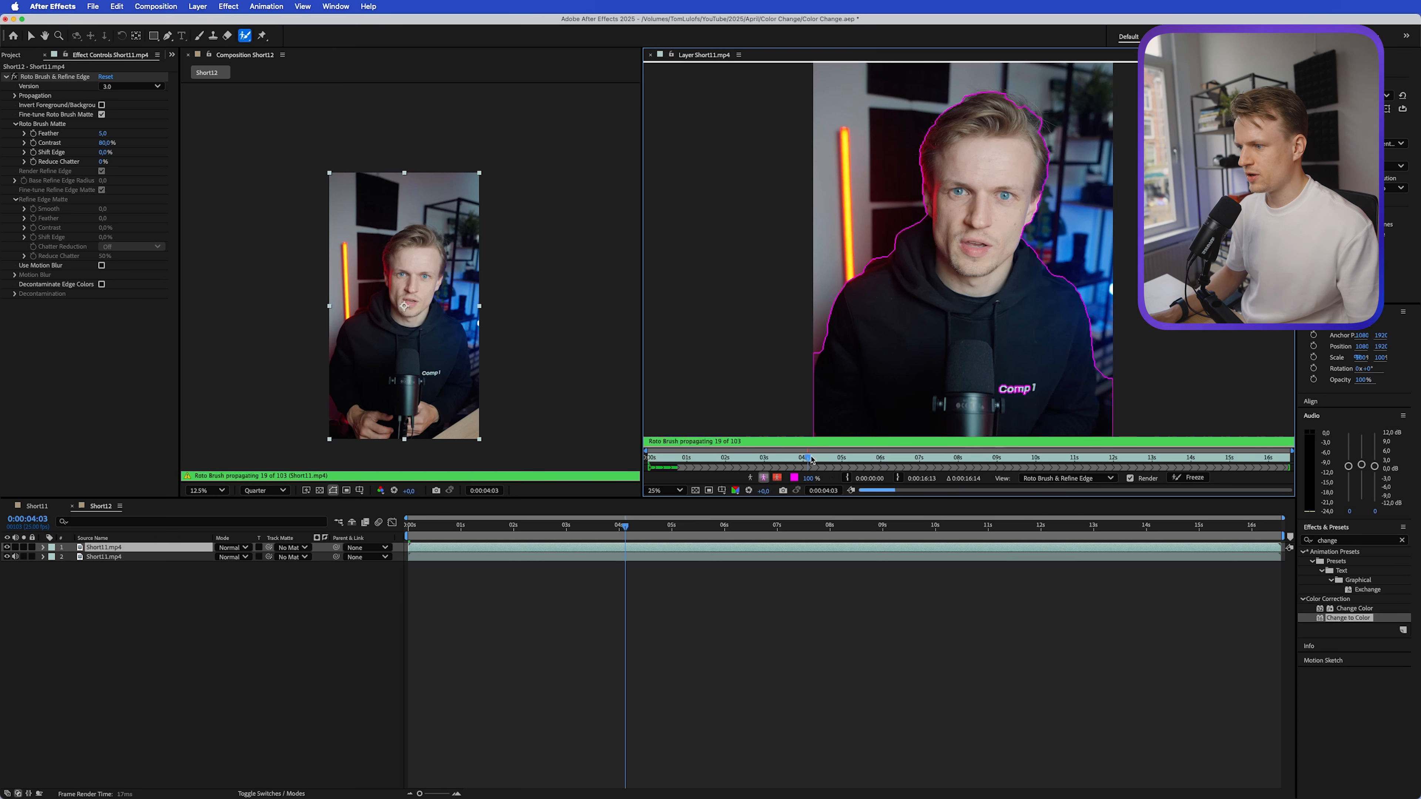
pyautogui.click(897, 478)
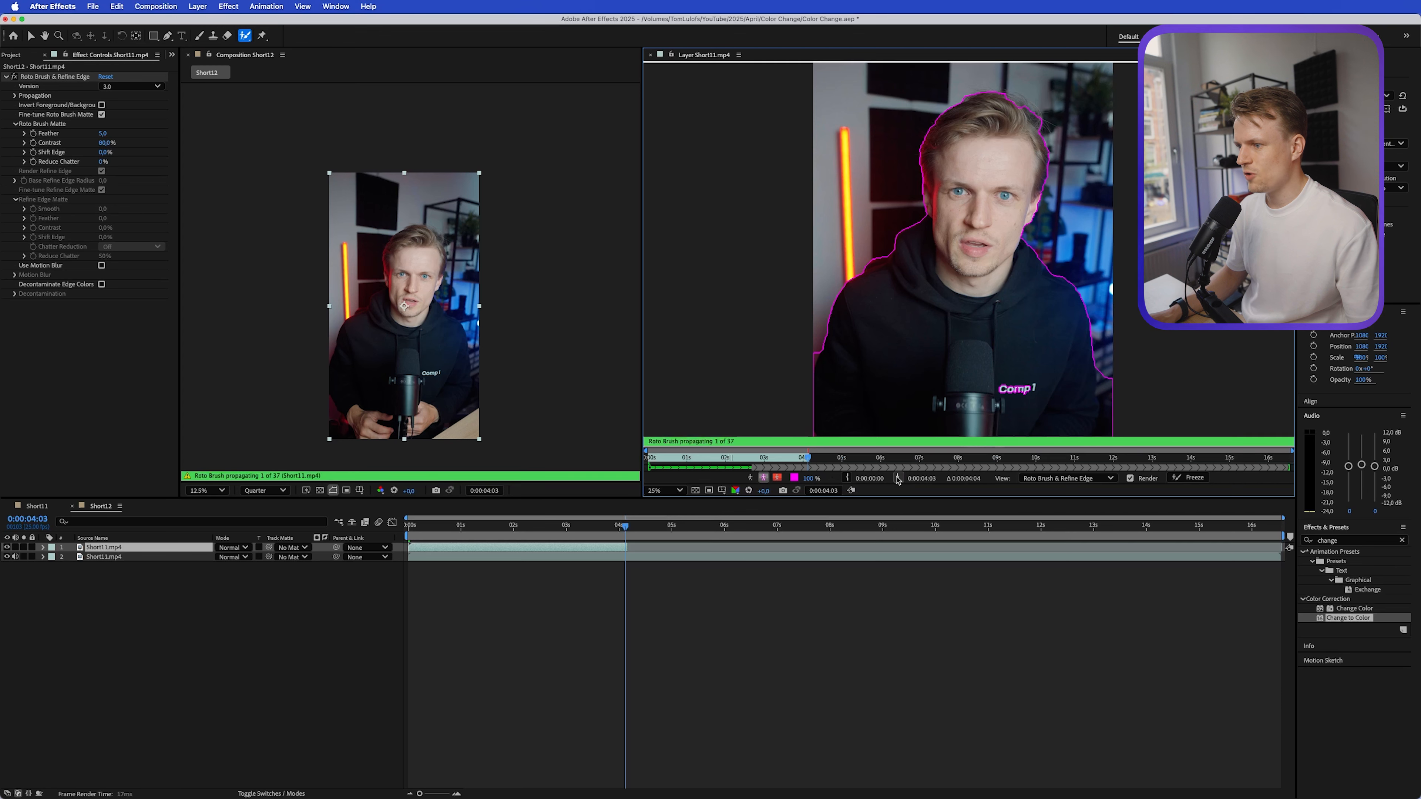
pyautogui.moveTo(724, 459); pyautogui.dragTo(699, 459)
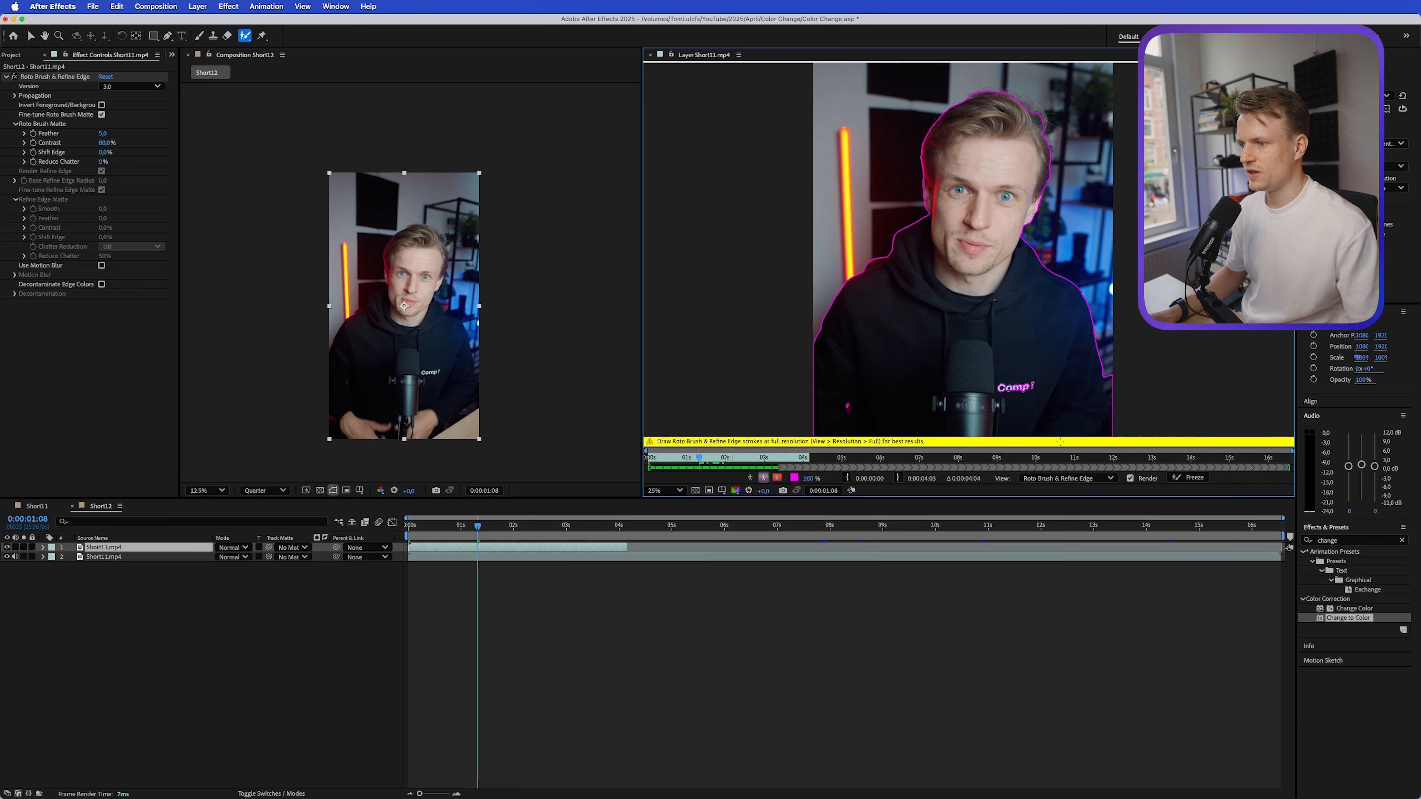
pyautogui.click(1192, 479)
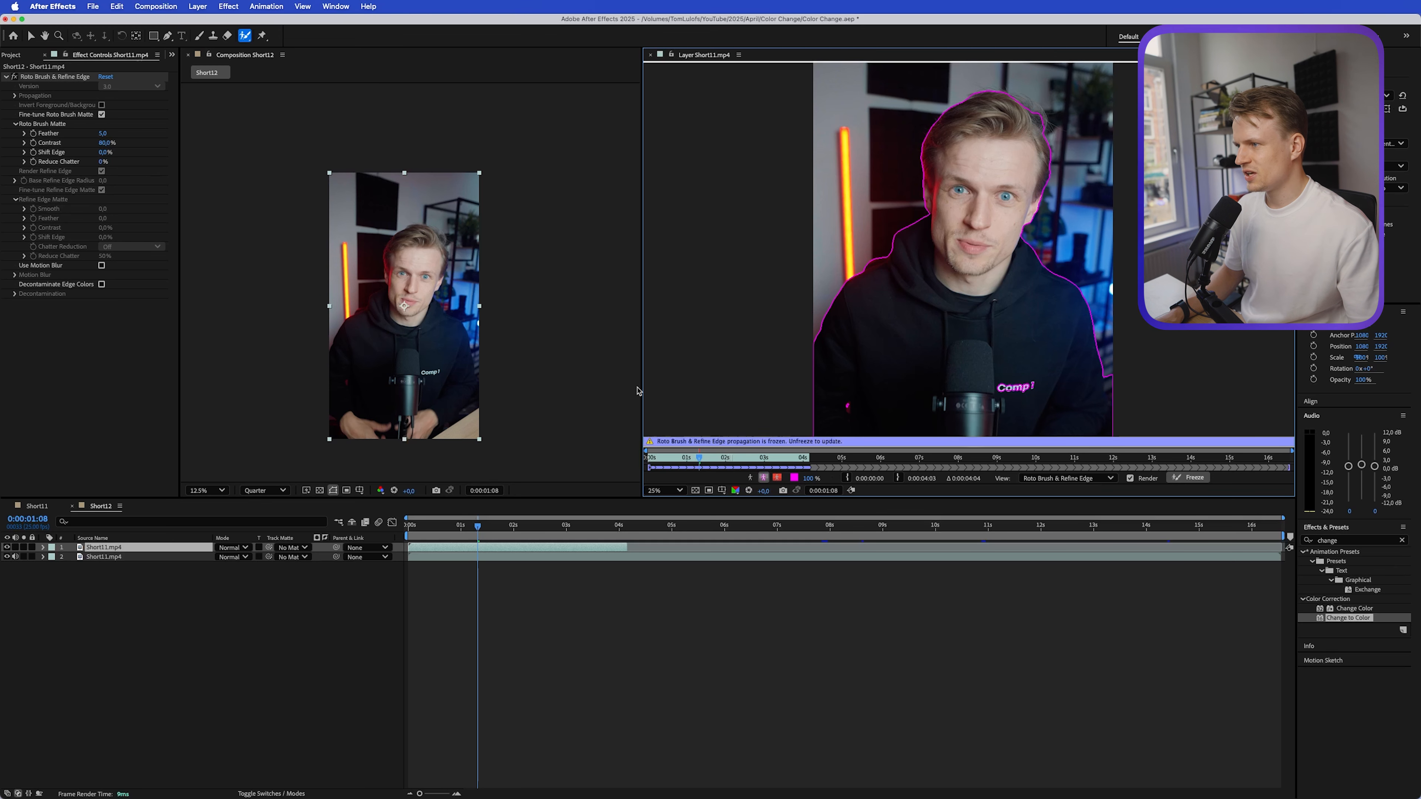
pyautogui.click(650, 54)
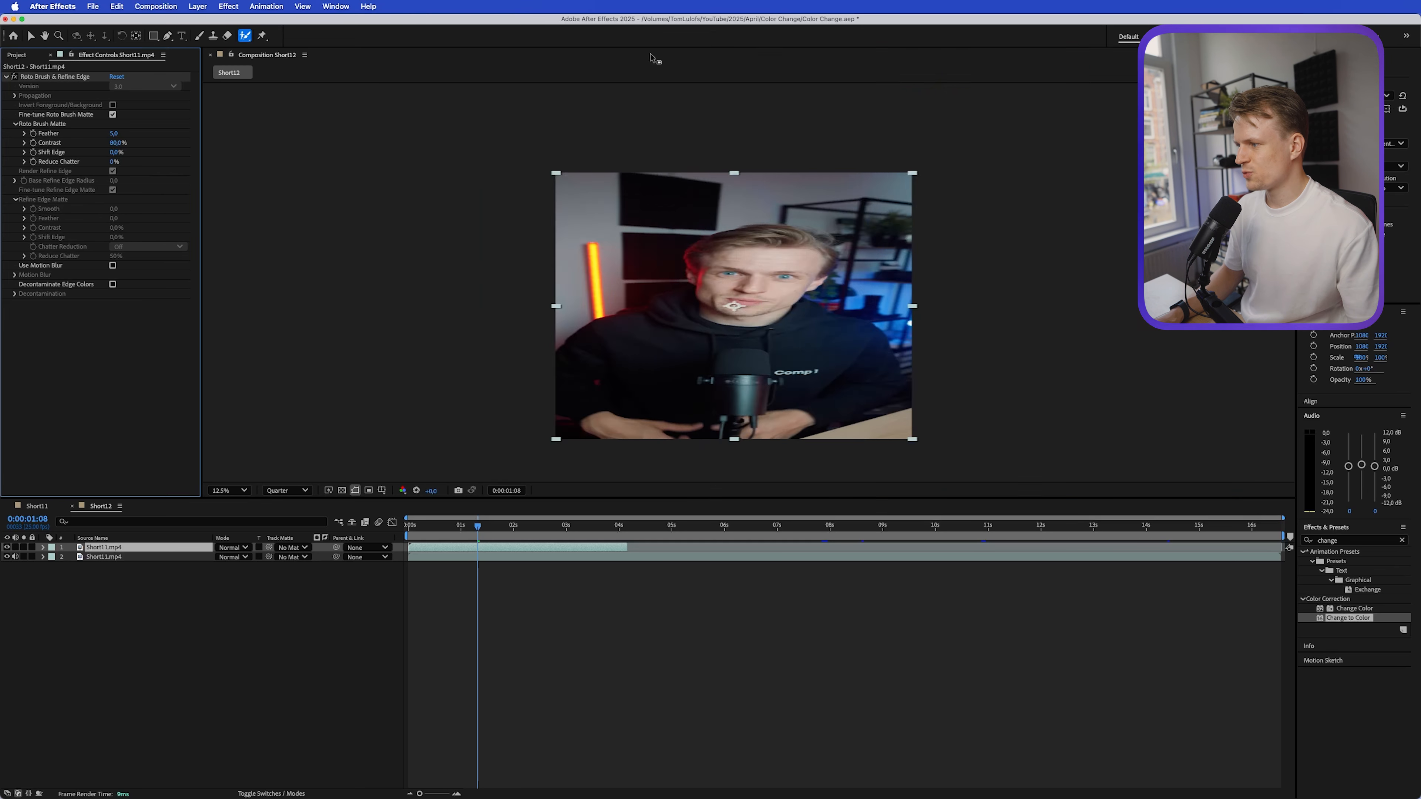
# Find the Tint effect and apply it to the lower footage layer.
pyautogui.press('.')
pyautogui.click(131, 558)
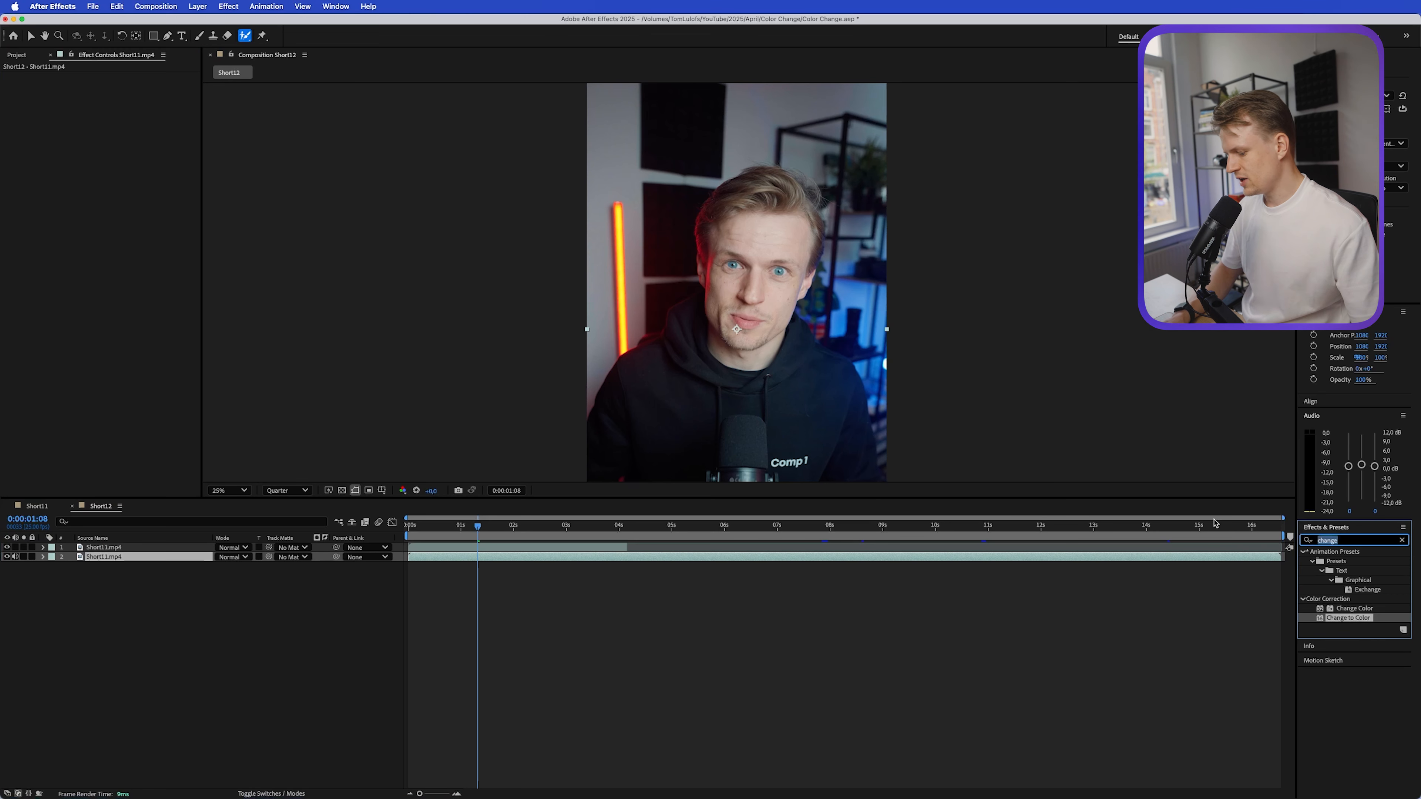
pyautogui.doubleClick(1343, 541)
pyautogui.write('tint')
pyautogui.moveTo(1342, 602); pyautogui.dragTo(88, 106)
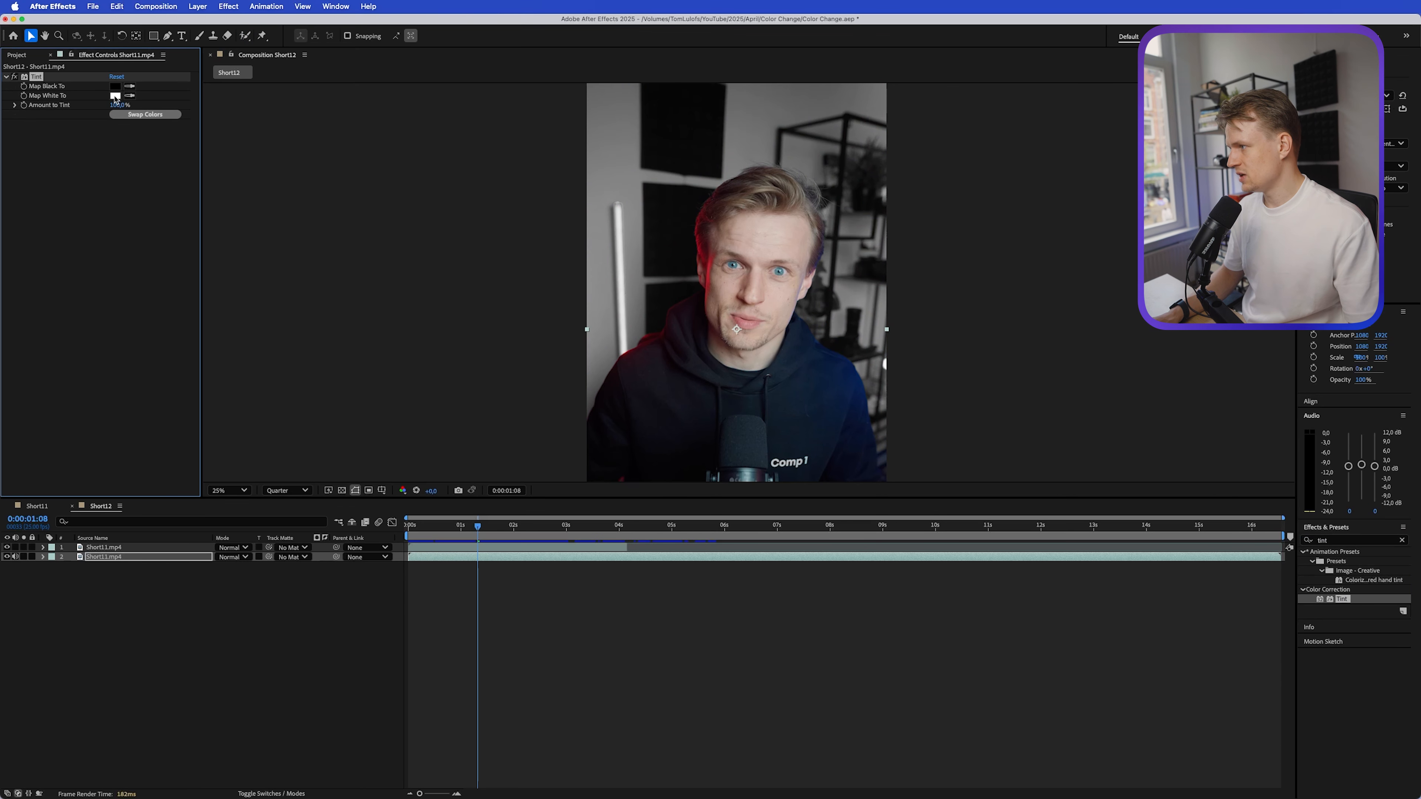
# Map the Tint effect's white to red and reduce the amount to tint to 87%.
pyautogui.click(115, 96)
pyautogui.moveTo(708, 384)
pyautogui.mouseDown()
pyautogui.moveTo(699, 359)
pyautogui.moveTo(606, 339)
pyautogui.moveTo(682, 340)
pyautogui.moveTo(705, 365)
pyautogui.mouseUp()
pyautogui.click(826, 347)
pyautogui.moveTo(114, 104); pyautogui.dragTo(225, 85)
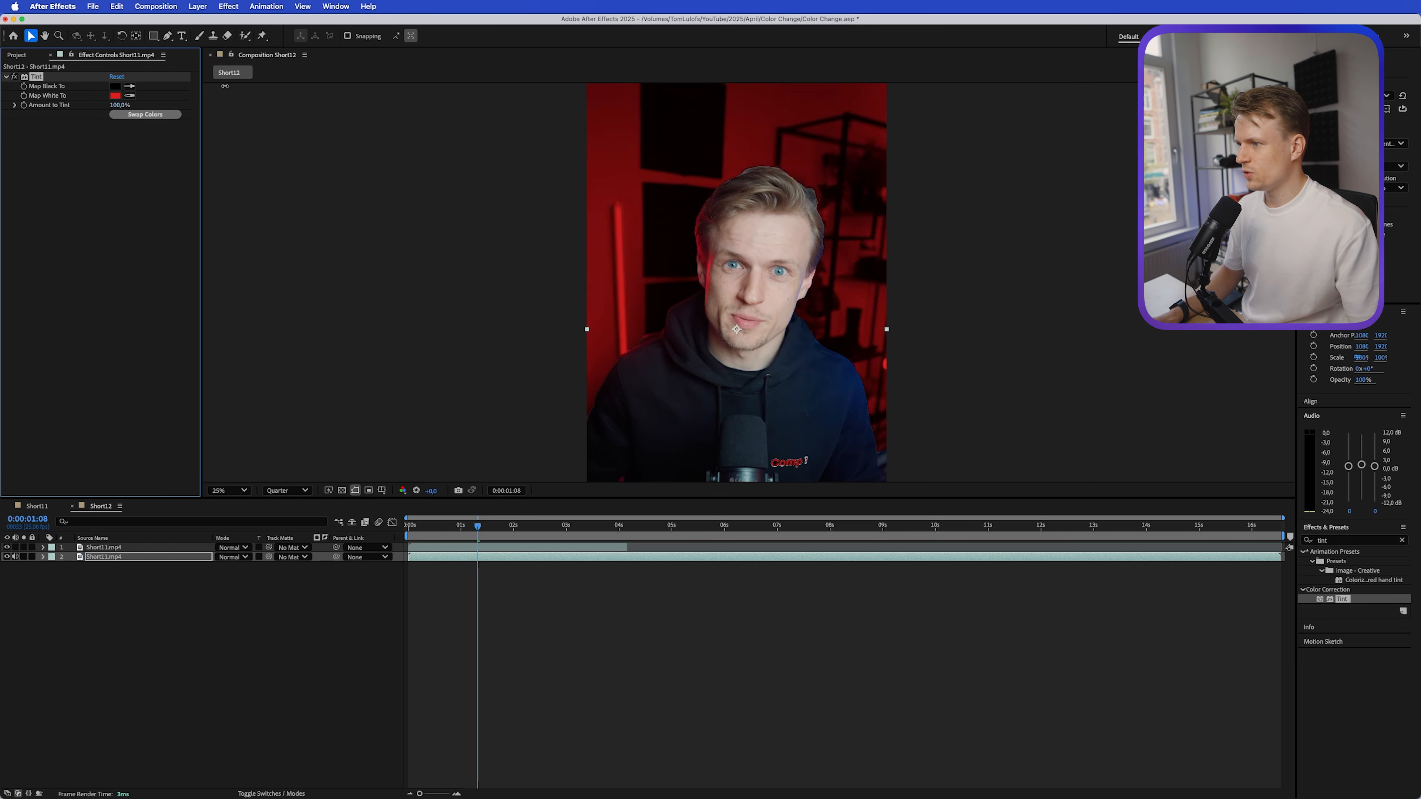
pyautogui.moveTo(458, 72); pyautogui.dragTo(61, 116)
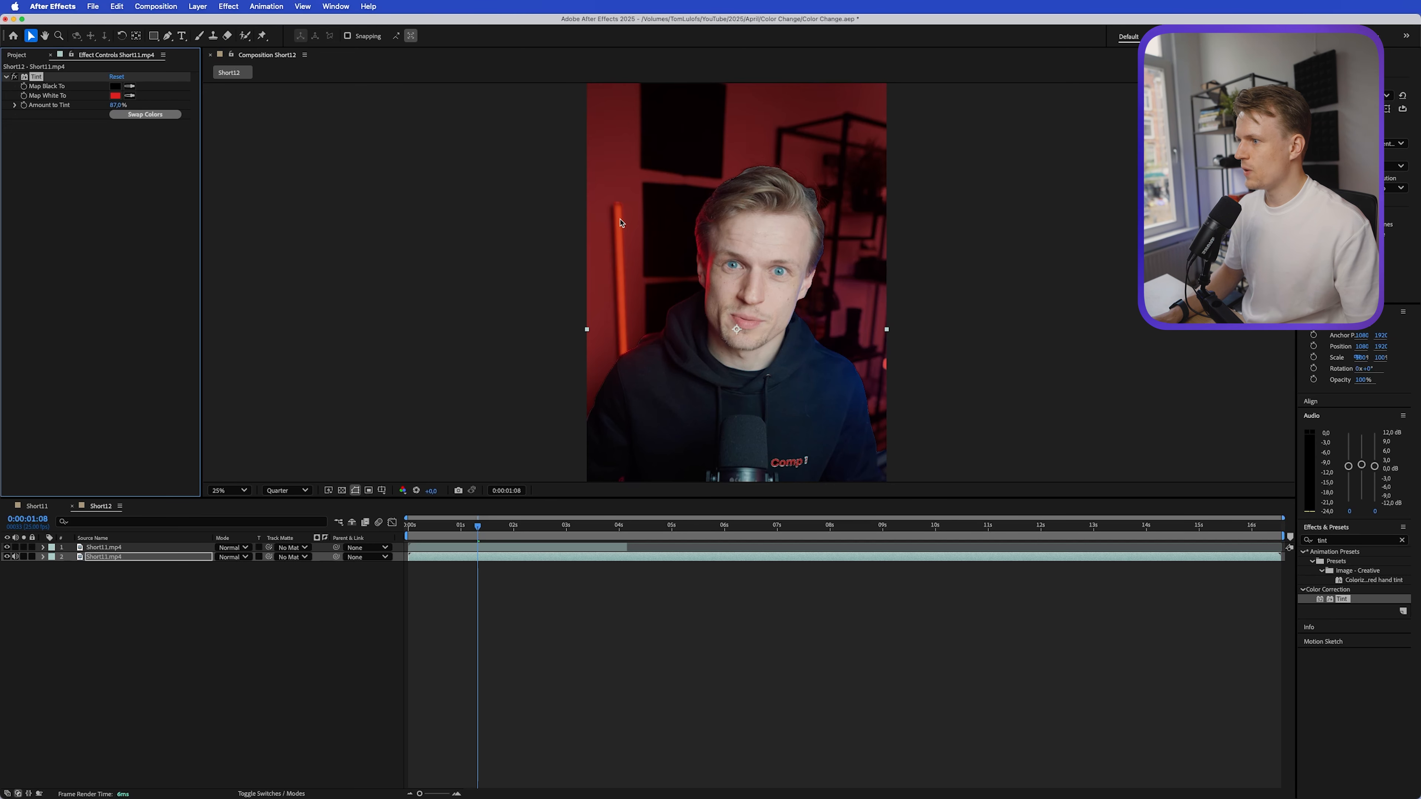